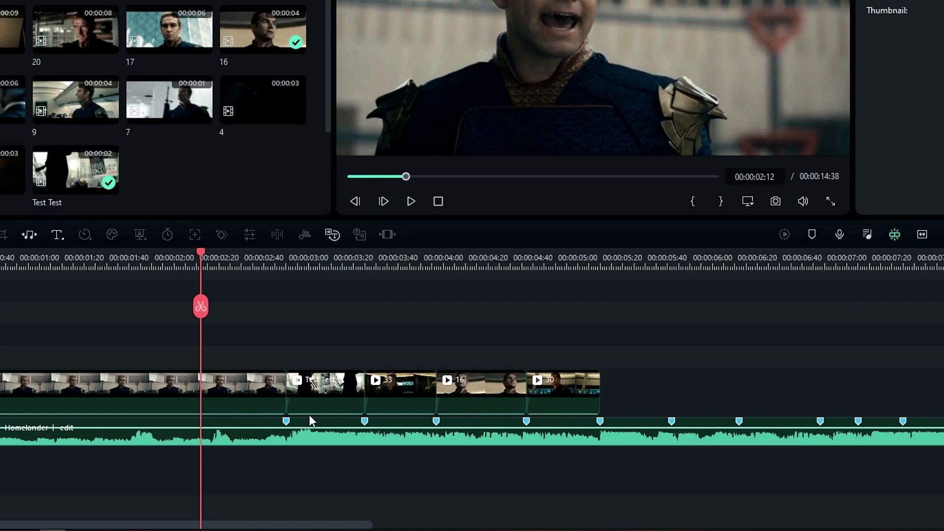
# Select the Test Test clip and add a scale keyframe at its start.
pyautogui.moveTo(196, 256); pyautogui.dragTo(325, 276)
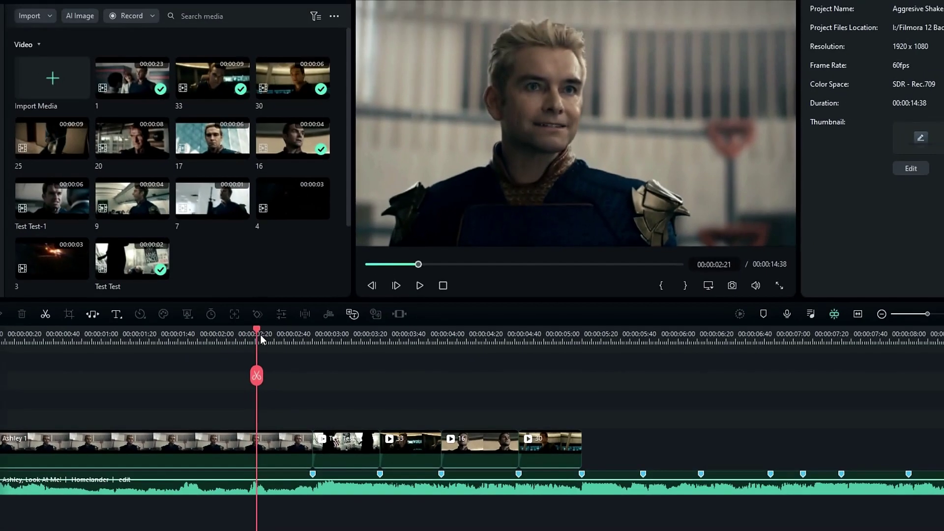
pyautogui.moveTo(347, 350)
pyautogui.mouseDown()
pyautogui.moveTo(521, 353)
pyautogui.moveTo(337, 343)
pyautogui.mouseUp()
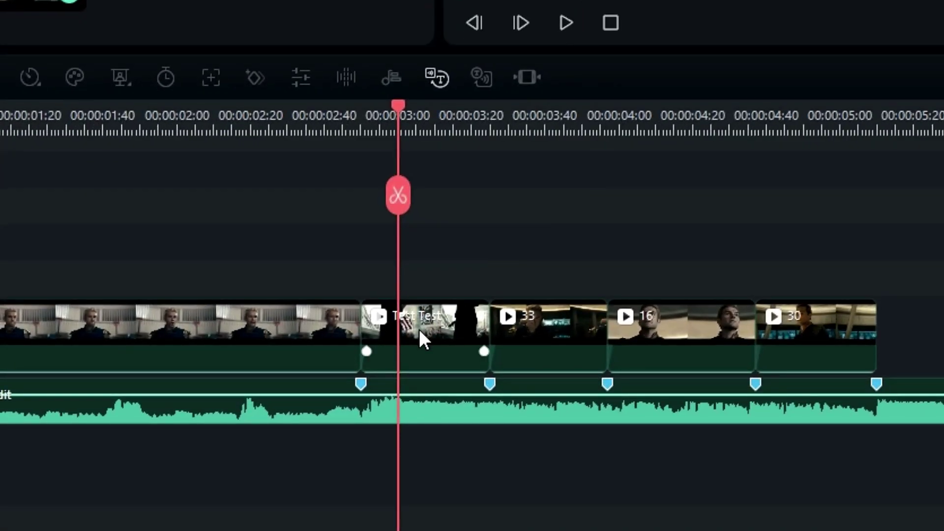
pyautogui.click(208, 530)
pyautogui.press('Up')
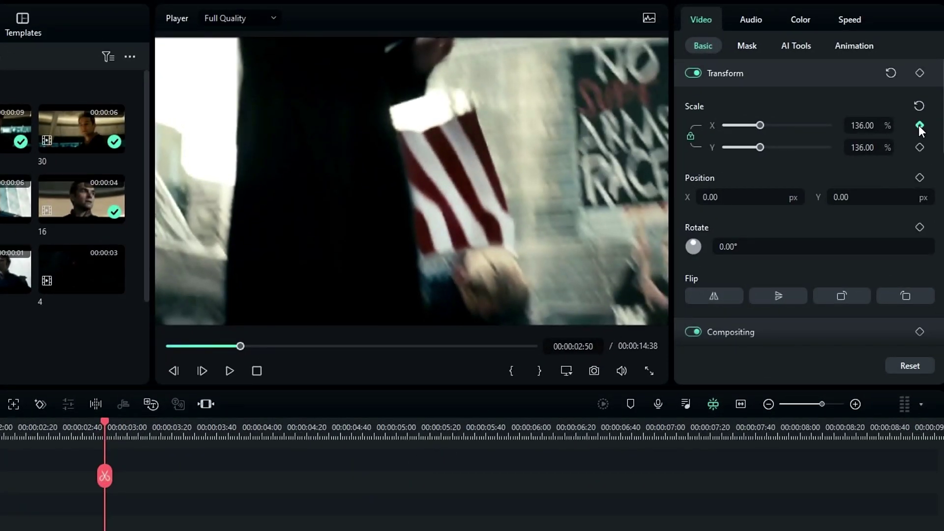
# Set the scale to 160% at the end of the Test Test clip.
pyautogui.press('Down')
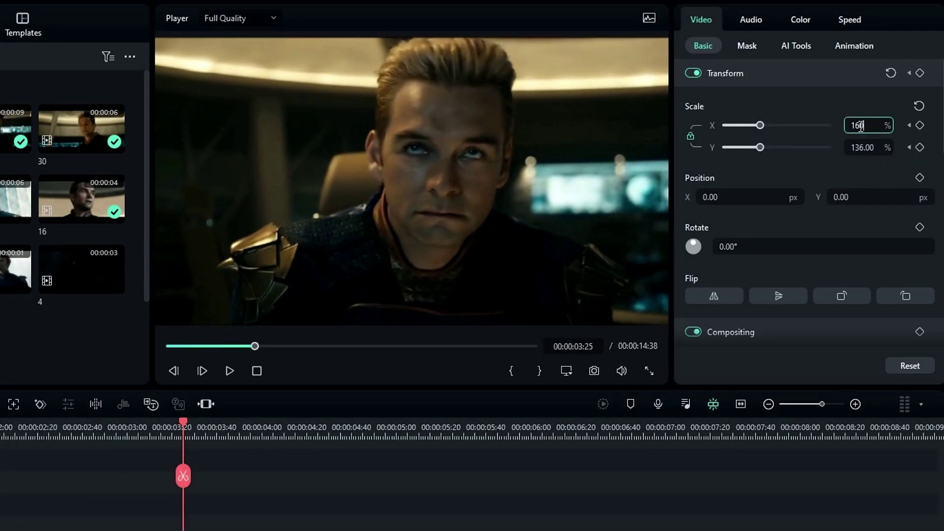
pyautogui.click(860, 127)
pyautogui.write('160')
pyautogui.press('Return')
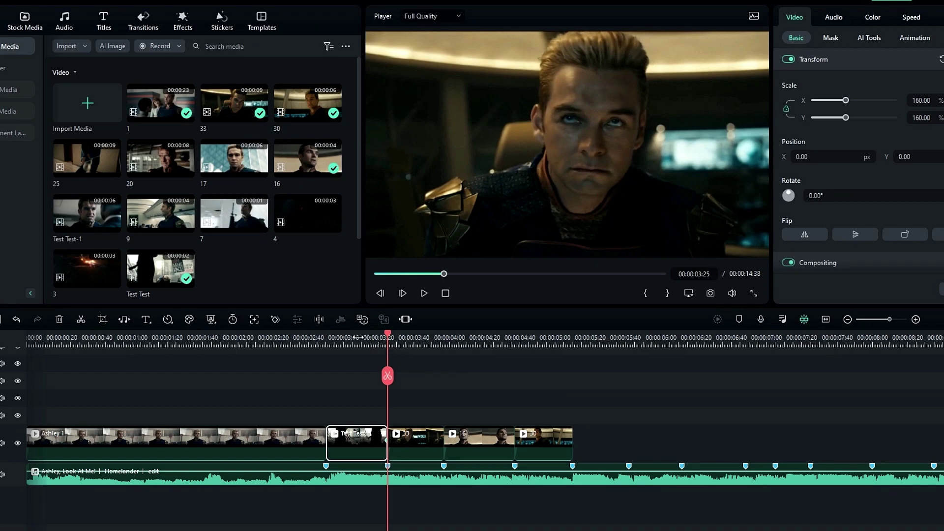
# Keyframe the scale of clips 33, 16 and 30 so each reaches 160% at its end.
pyautogui.moveTo(359, 338)
pyautogui.mouseDown()
pyautogui.moveTo(334, 338)
pyautogui.moveTo(387, 340)
pyautogui.moveTo(344, 339)
pyautogui.moveTo(377, 341)
pyautogui.mouseUp()
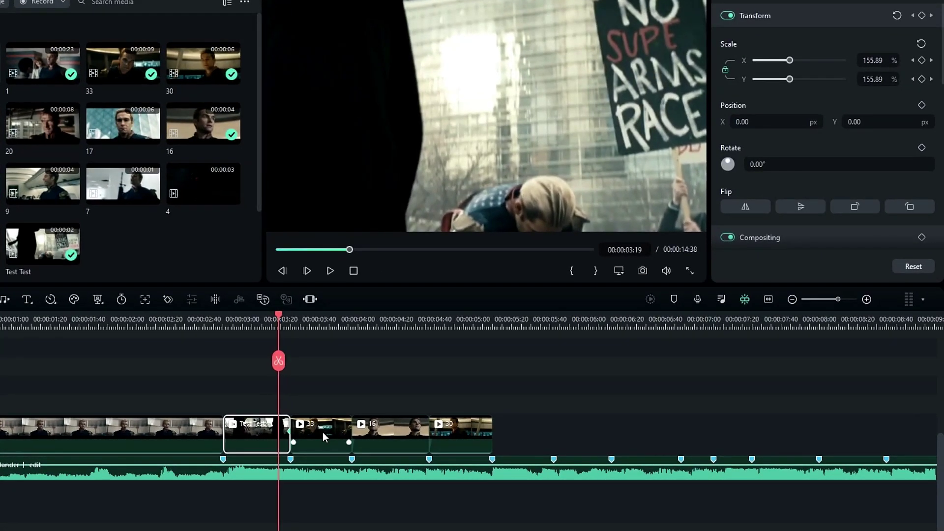
pyautogui.click(403, 440)
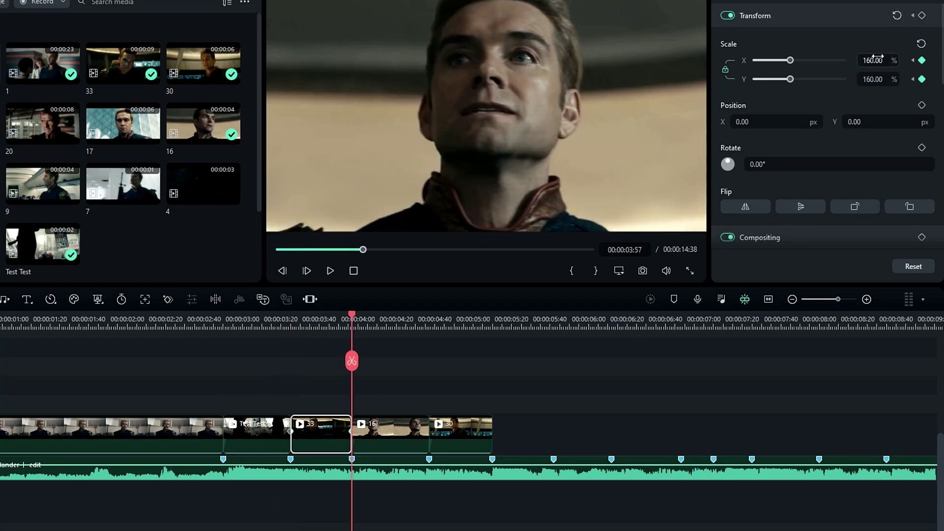
pyautogui.press('Down')
pyautogui.click(881, 62)
pyautogui.write('1')
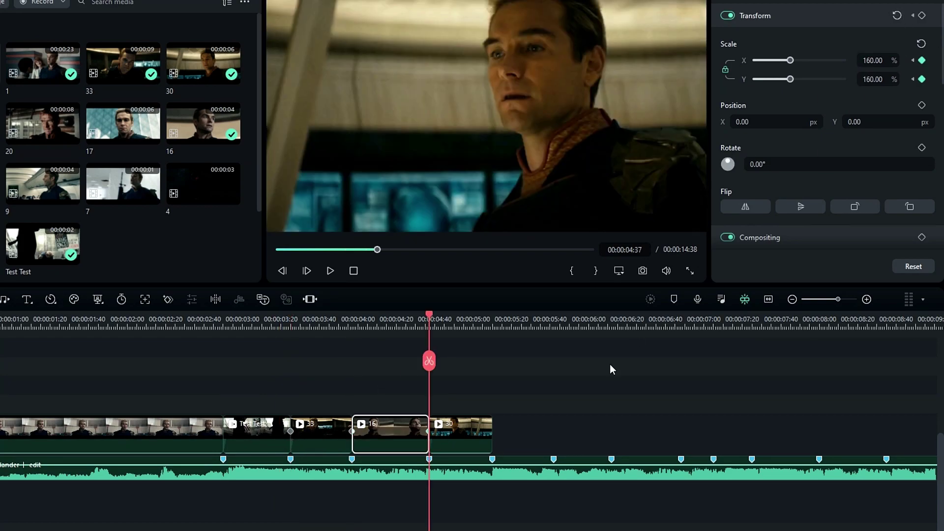
pyautogui.press('Down')
pyautogui.press('Return')
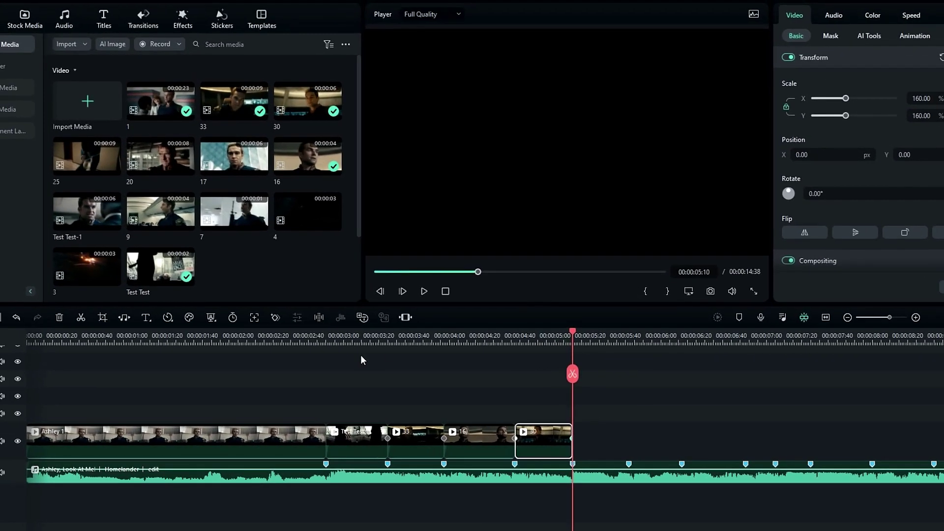
# Fade the Test Test clip with opacity keyframes from 100% at 00:00:03:10 to 0% at the clip's end.
pyautogui.moveTo(347, 337); pyautogui.dragTo(355, 337)
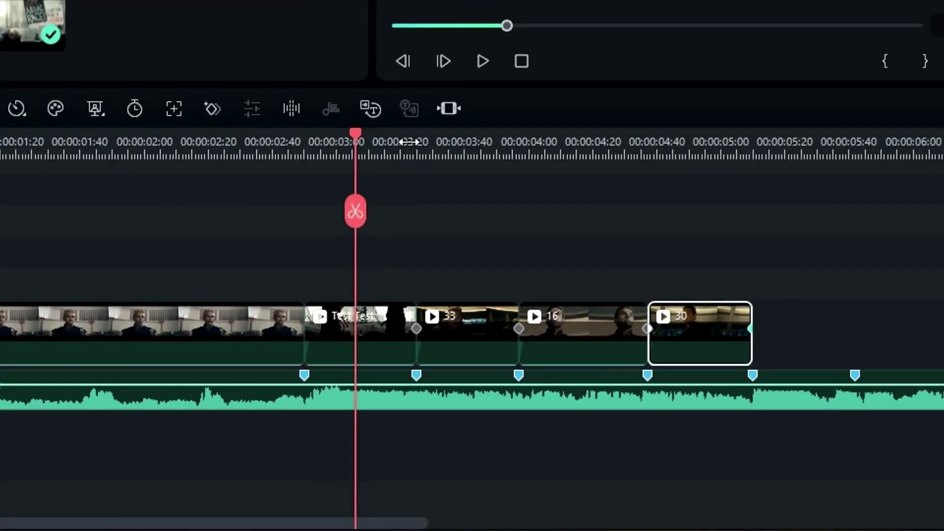
pyautogui.moveTo(239, 427); pyautogui.dragTo(373, 425)
pyautogui.moveTo(334, 136); pyautogui.dragTo(393, 157)
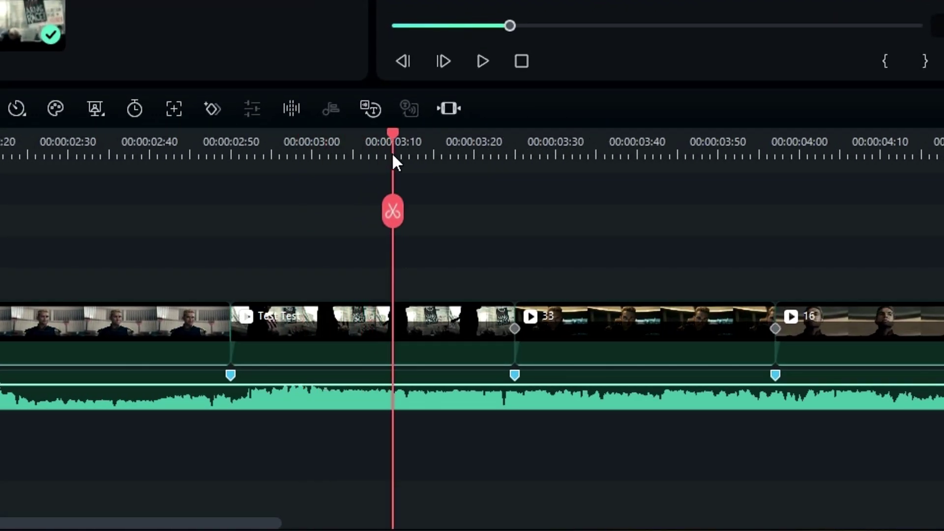
pyautogui.click(464, 324)
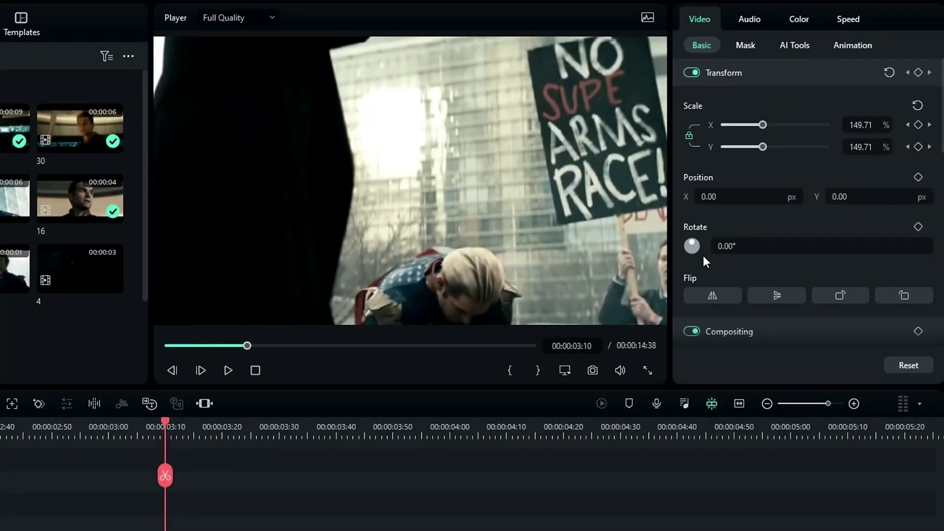
pyautogui.scroll(-2, 708, 259)
pyautogui.click(913, 277)
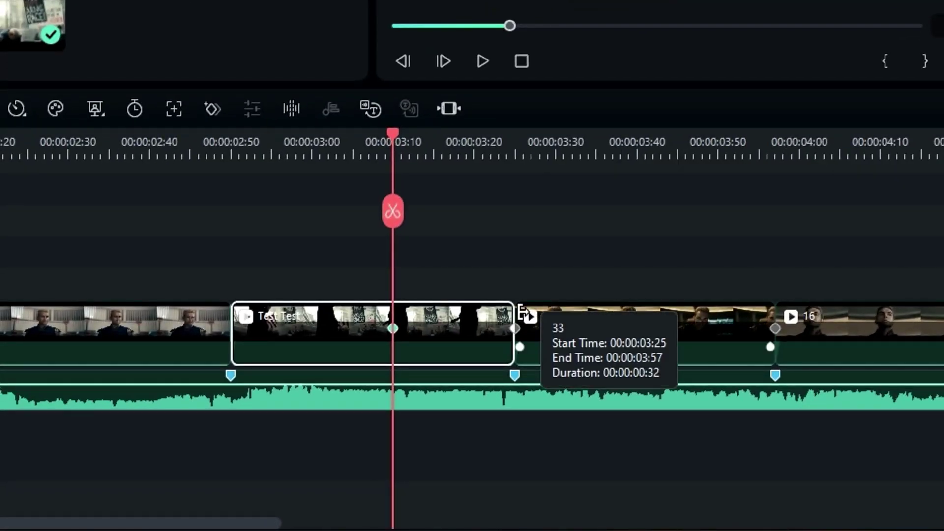
pyautogui.click(512, 312)
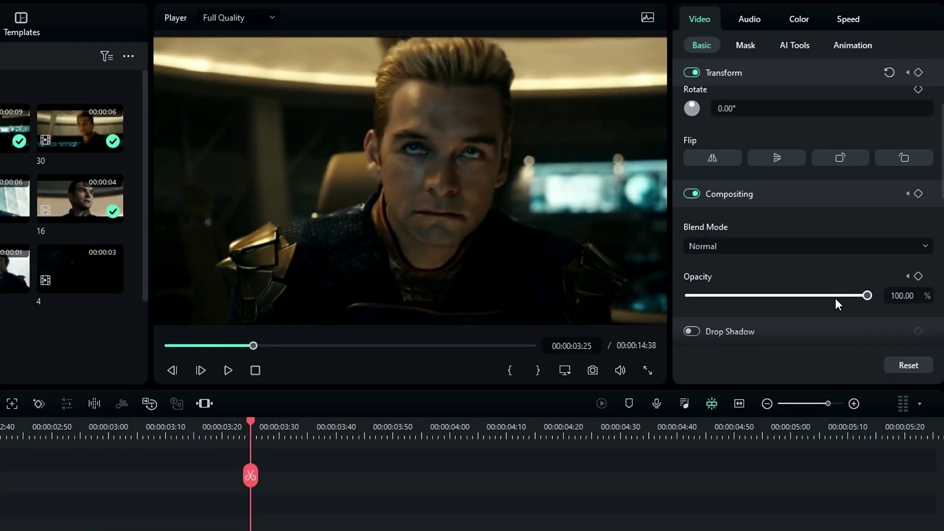
pyautogui.moveTo(835, 297); pyautogui.dragTo(622, 297)
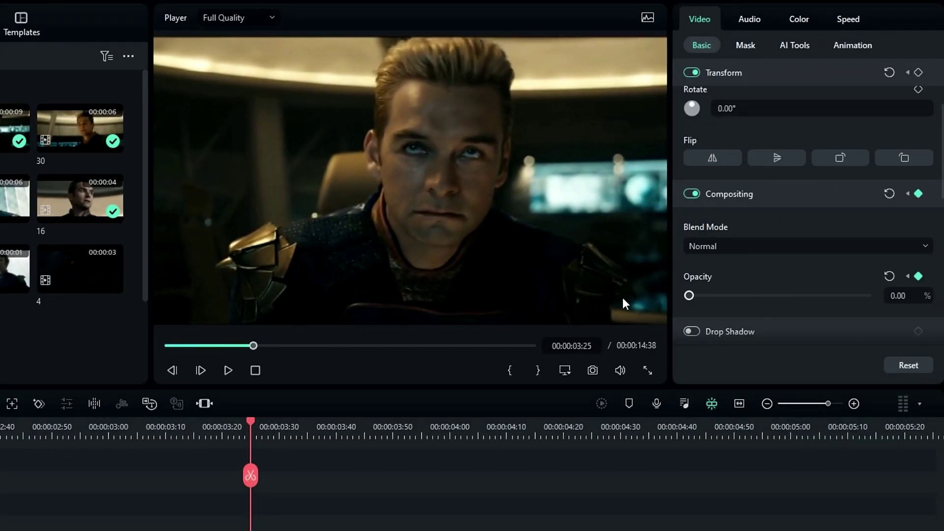
# Fade clips 33 and 16 with opacity keyframes from partway through each clip to 0% at its end.
pyautogui.click(366, 338)
pyautogui.moveTo(368, 336)
pyautogui.mouseDown()
pyautogui.moveTo(420, 341)
pyautogui.moveTo(303, 334)
pyautogui.moveTo(487, 335)
pyautogui.mouseUp()
pyautogui.click(922, 217)
pyautogui.click(645, 335)
pyautogui.click(654, 436)
pyautogui.click(923, 217)
pyautogui.moveTo(885, 231); pyautogui.dragTo(863, 235)
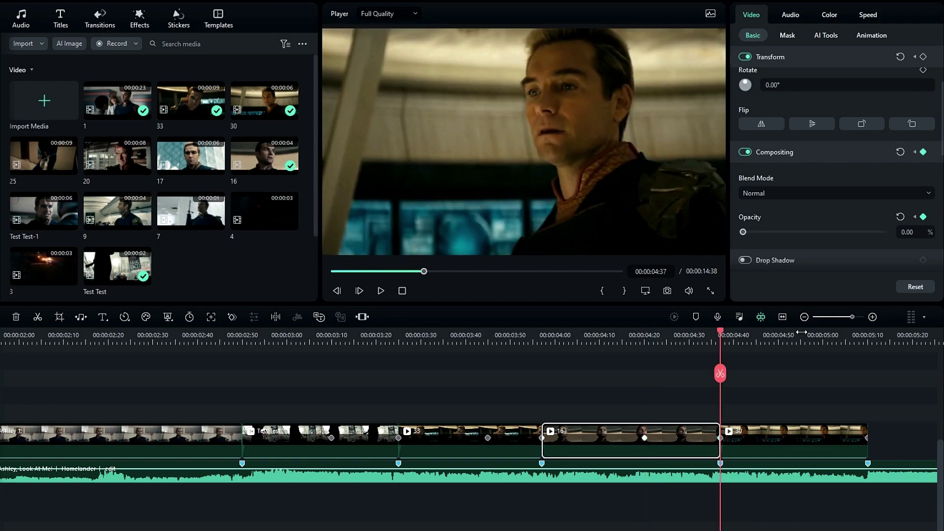
# Fade out clip 30 with opacity keyframes from about 00:00:04:55 to the clip's end.
pyautogui.click(801, 333)
pyautogui.click(818, 448)
pyautogui.click(923, 217)
pyautogui.press('Down')
# Add the NewBlue FX Motion Blur stylizer effect on the track above the Test Test clip, starting at 00:00:02:50.
pyautogui.click(269, 335)
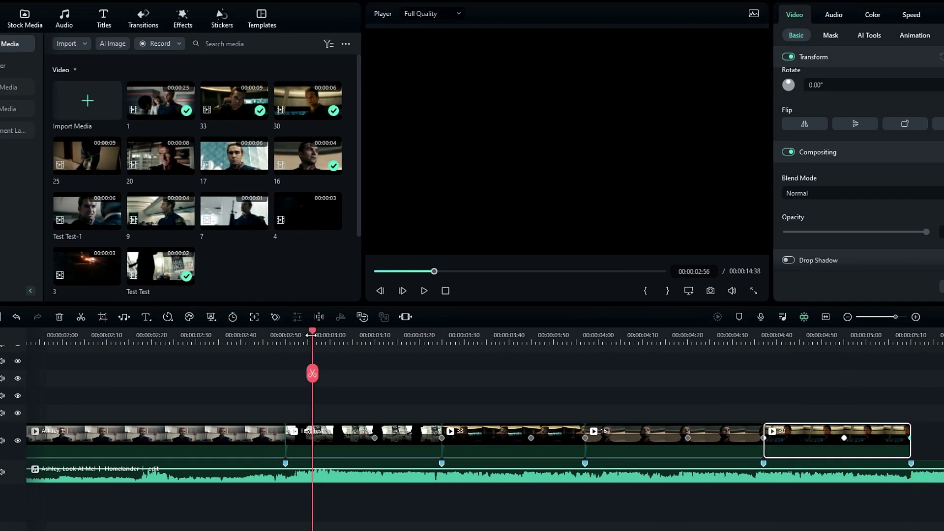
pyautogui.moveTo(313, 336); pyautogui.dragTo(354, 357)
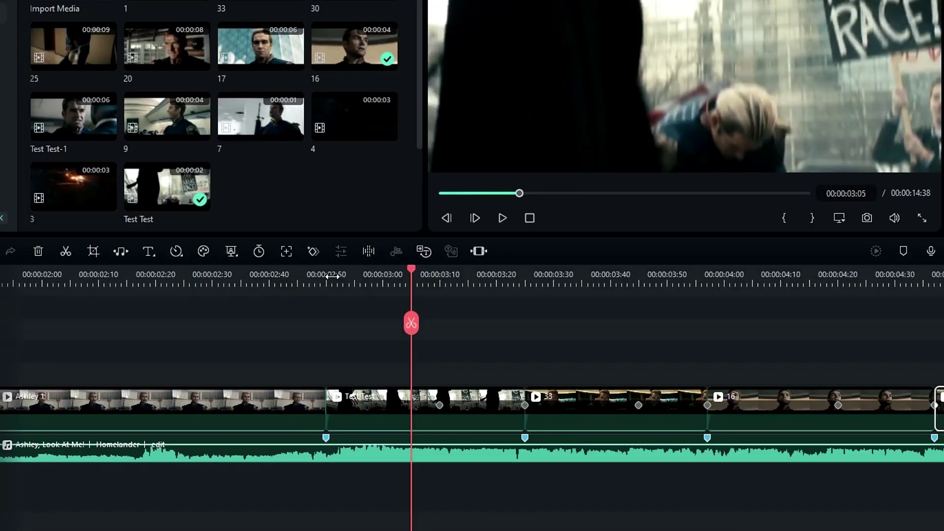
pyautogui.moveTo(332, 277); pyautogui.dragTo(326, 276)
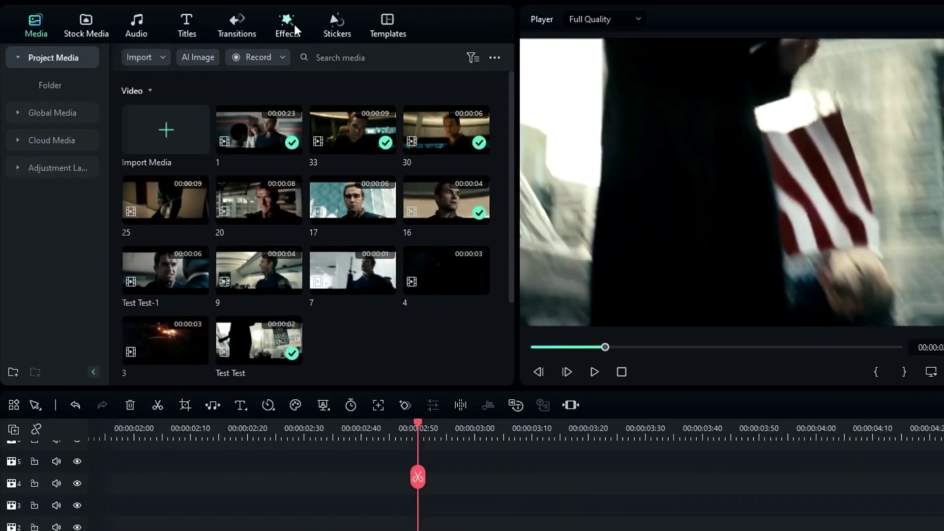
pyautogui.click(290, 25)
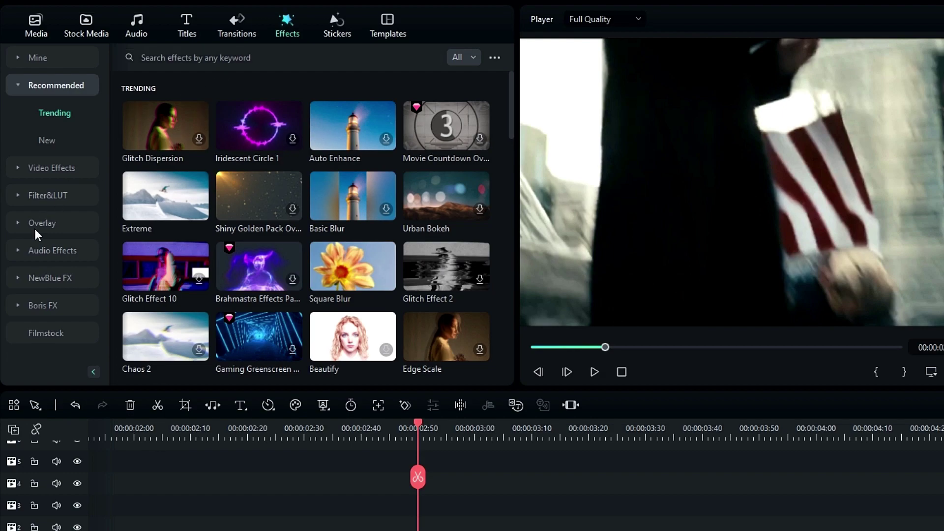
pyautogui.click(28, 279)
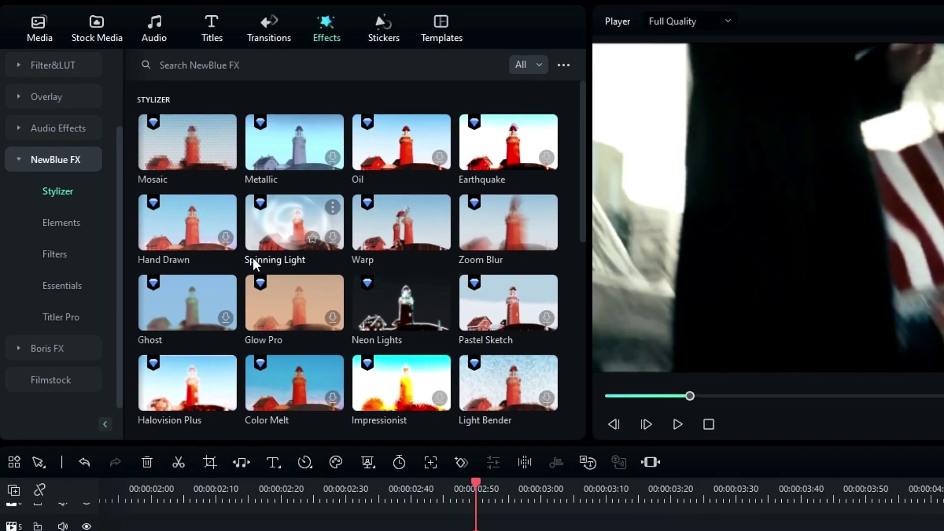
pyautogui.scroll(-8, 254, 259)
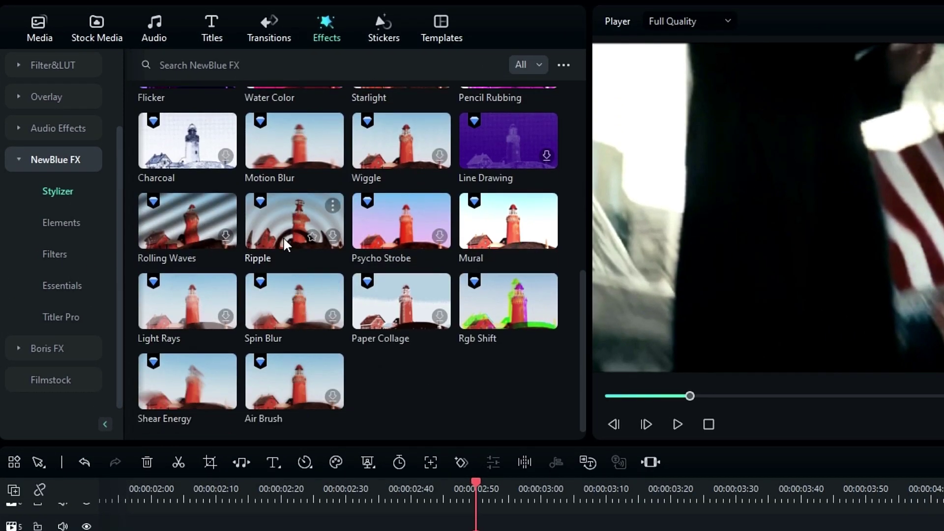
pyautogui.moveTo(283, 149); pyautogui.dragTo(491, 530)
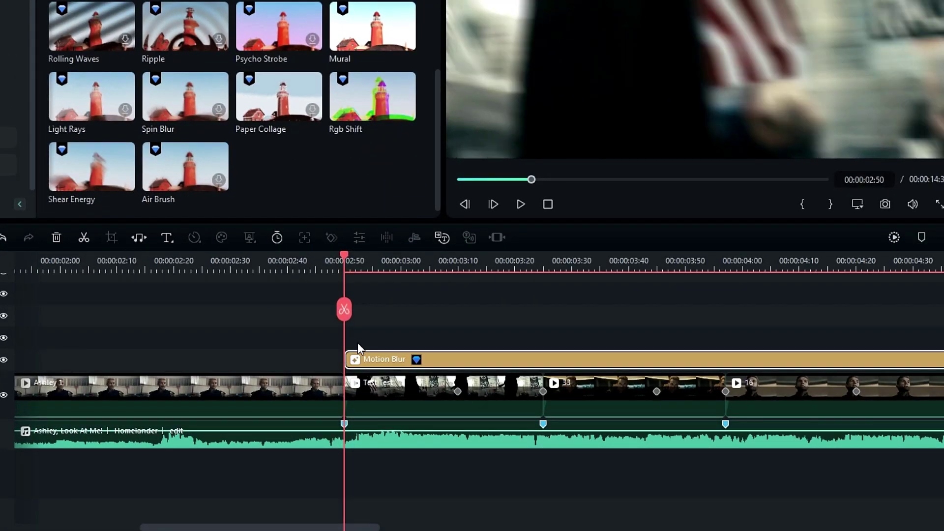
# Split the Motion Blur effect three frames after its start and delete the remaining part.
pyautogui.moveTo(411, 267); pyautogui.dragTo(555, 251)
pyautogui.press('Right')
pyautogui.press('Right')
pyautogui.press('Right')
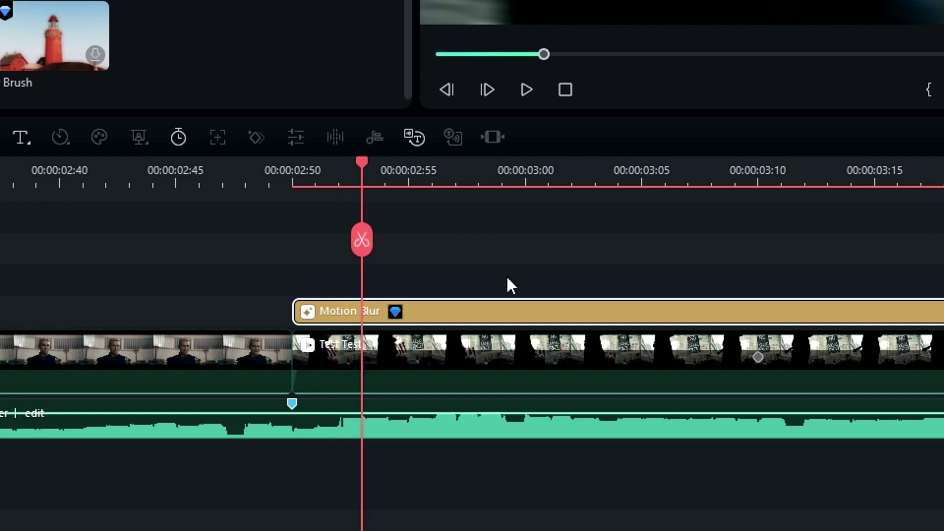
pyautogui.click(358, 243)
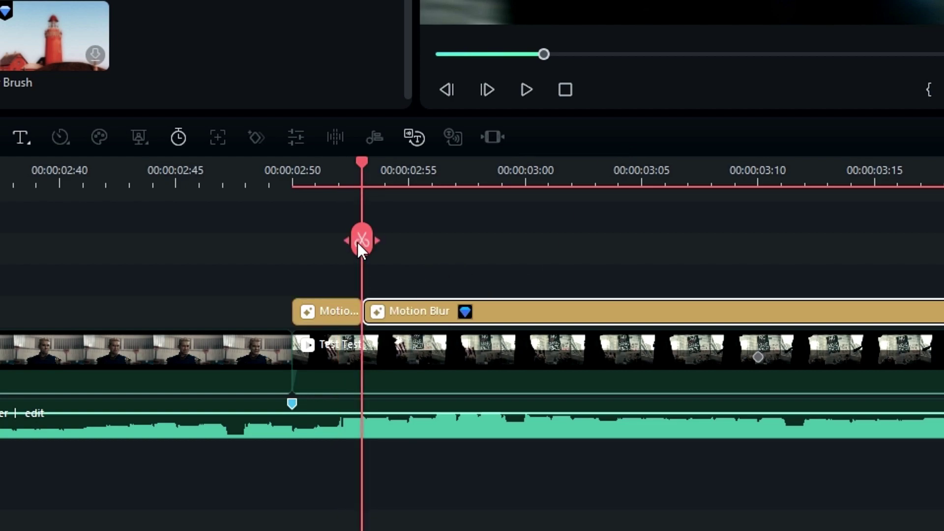
pyautogui.click(418, 312)
pyautogui.press('Delete')
# Set the short Motion Blur effect's blur to 15, angle to 30 and blend to 100.
pyautogui.press('Up')
pyautogui.click(339, 317)
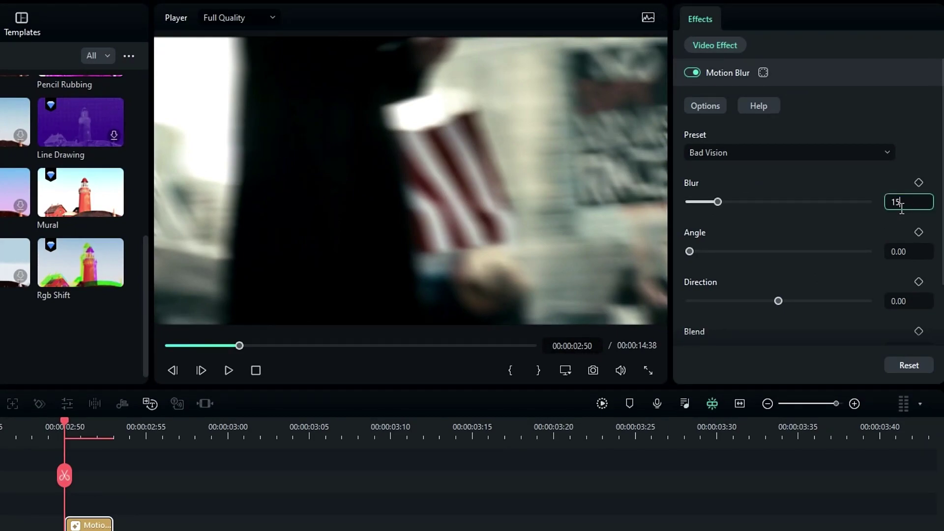
pyautogui.click(905, 251)
pyautogui.write('30')
pyautogui.press('Return')
pyautogui.scroll(-2, 820, 236)
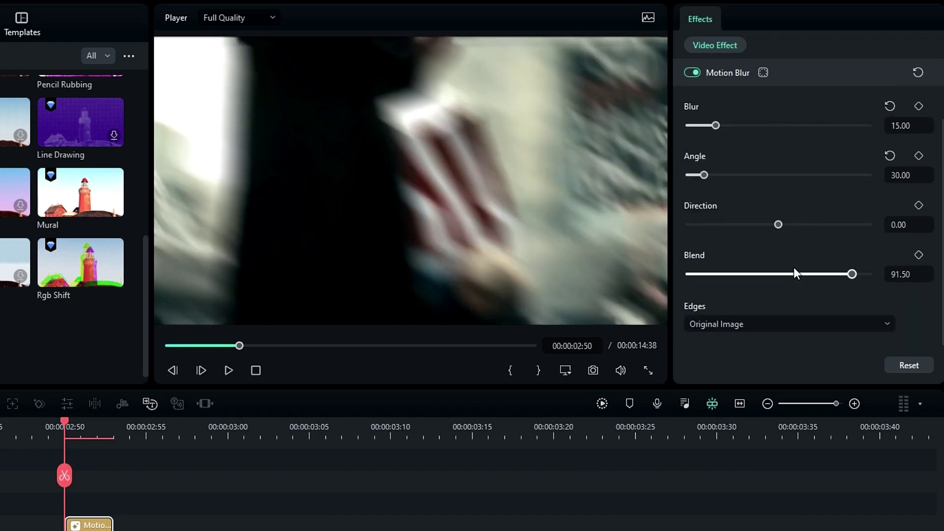
pyautogui.moveTo(852, 274); pyautogui.dragTo(892, 275)
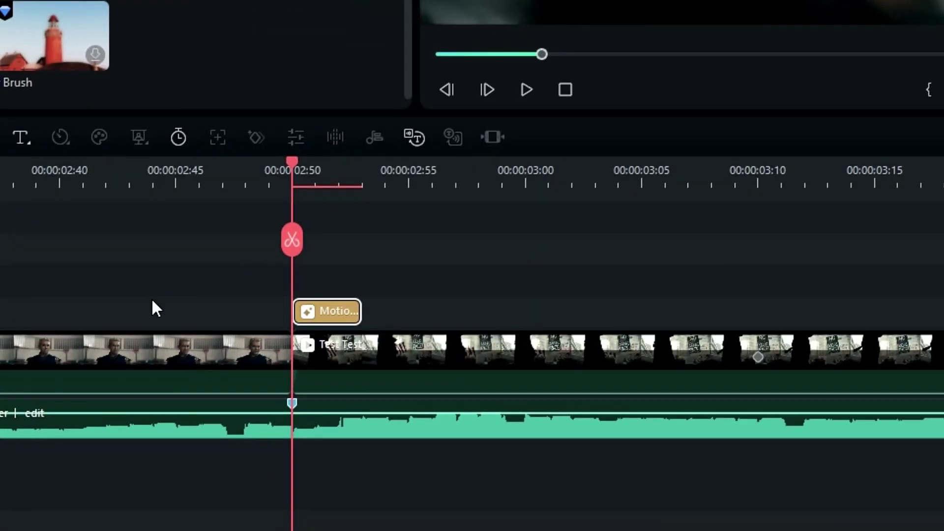
# Duplicate the Motion Blur effect twice and stack the copies on the two tracks above it, aligned at 00:00:02:50.
pyautogui.hotkey('ctrl', 'c')
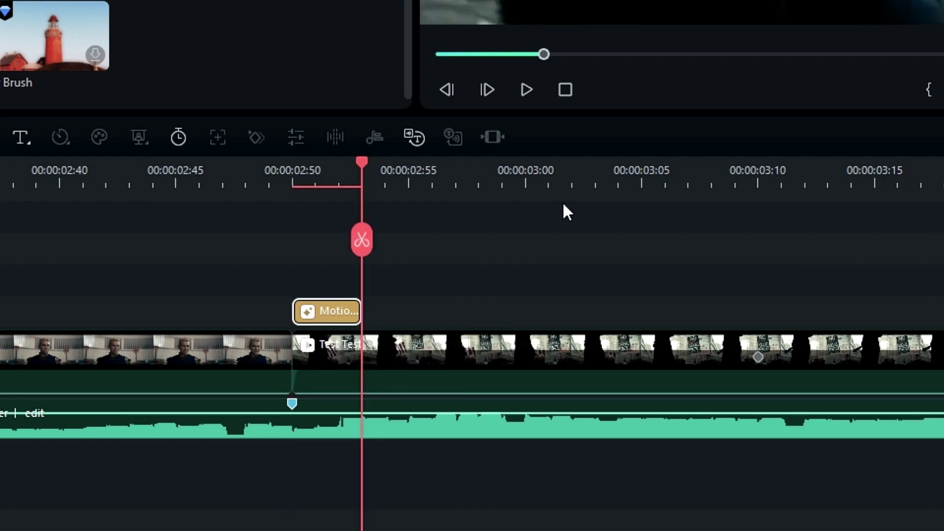
pyautogui.hotkey('ctrl', 'v')
pyautogui.hotkey('ctrl', 'v')
pyautogui.moveTo(406, 314); pyautogui.dragTo(337, 282)
pyautogui.moveTo(480, 312); pyautogui.dragTo(346, 242)
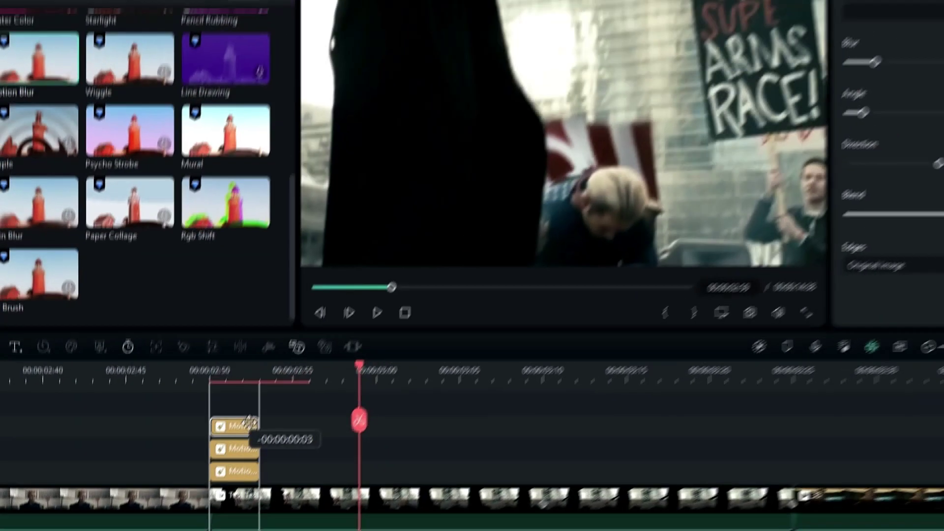
pyautogui.moveTo(248, 423); pyautogui.dragTo(249, 423)
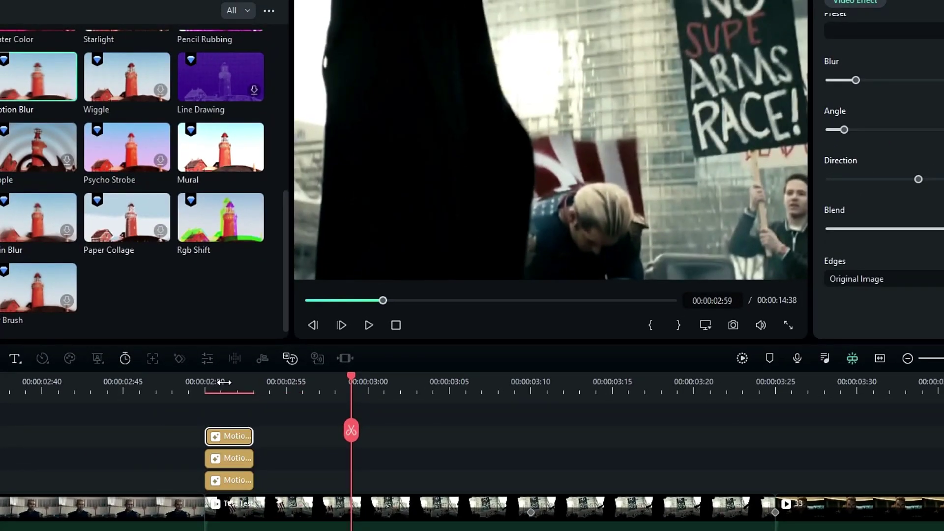
# Paste another Motion Blur effect on the lowest effect track at 00:00:02:53 and change its blur value.
pyautogui.click(231, 370)
pyautogui.moveTo(221, 386); pyautogui.dragTo(254, 391)
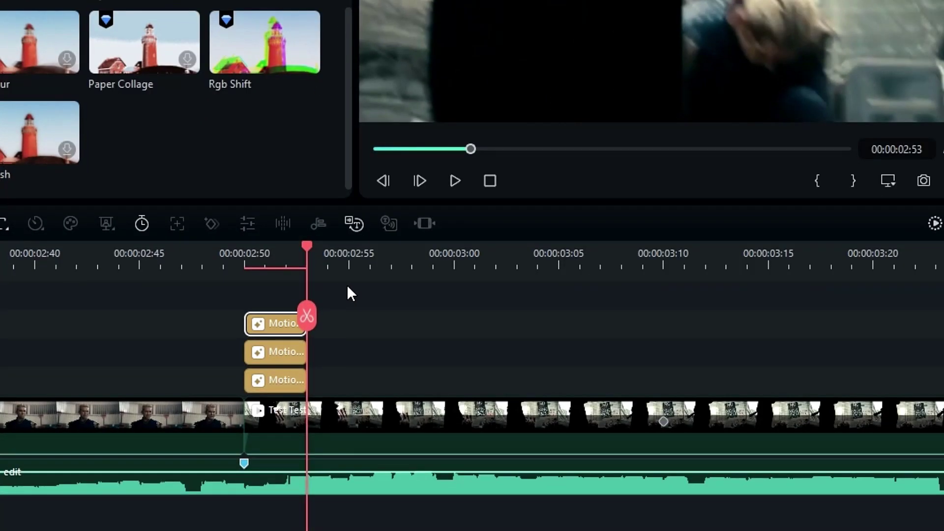
pyautogui.hotkey('ctrl', 'v')
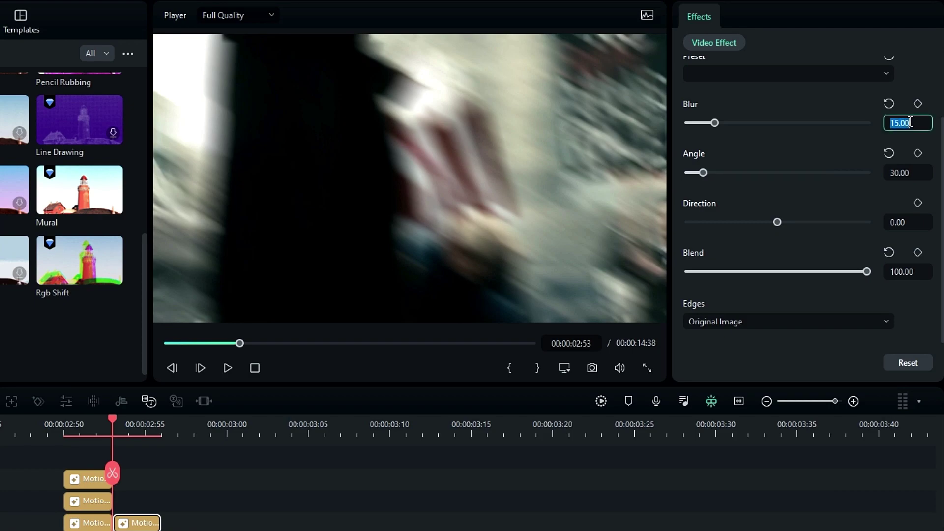
pyautogui.press('Return')
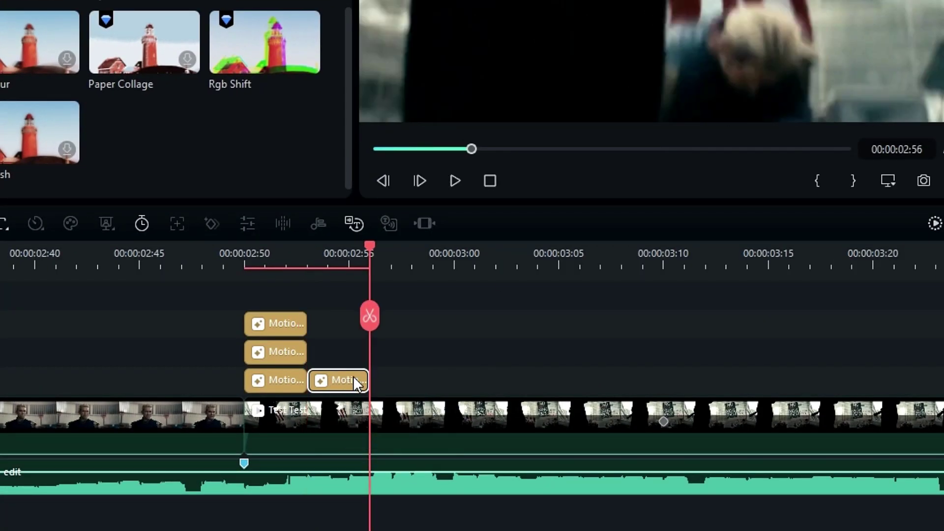
# Paste a further Motion Blur effect and place it directly above the one starting at 00:00:02:53.
pyautogui.hotkey('ctrl', 'v')
pyautogui.moveTo(388, 376); pyautogui.dragTo(332, 354)
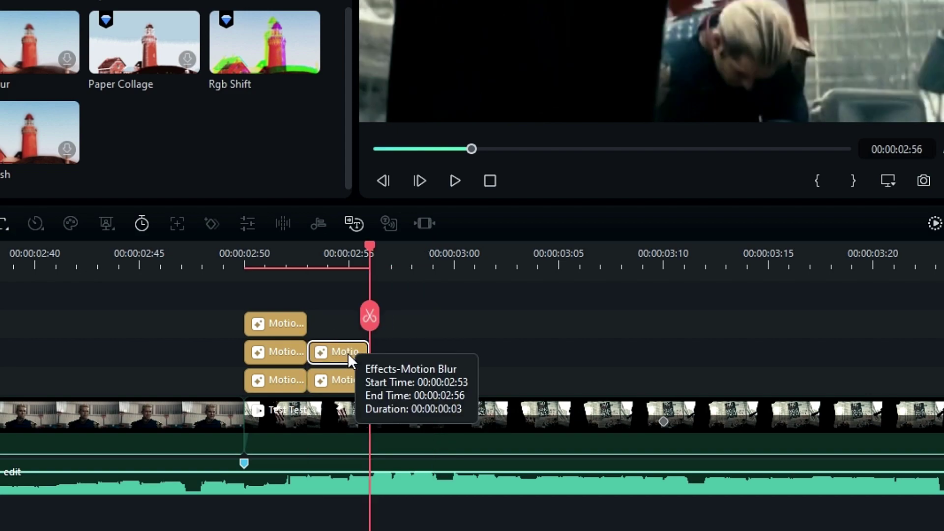
# Paste another Motion Blur effect on the lowest effect track at 00:00:02:56 and change its blur value.
pyautogui.hotkey('ctrl', 'v')
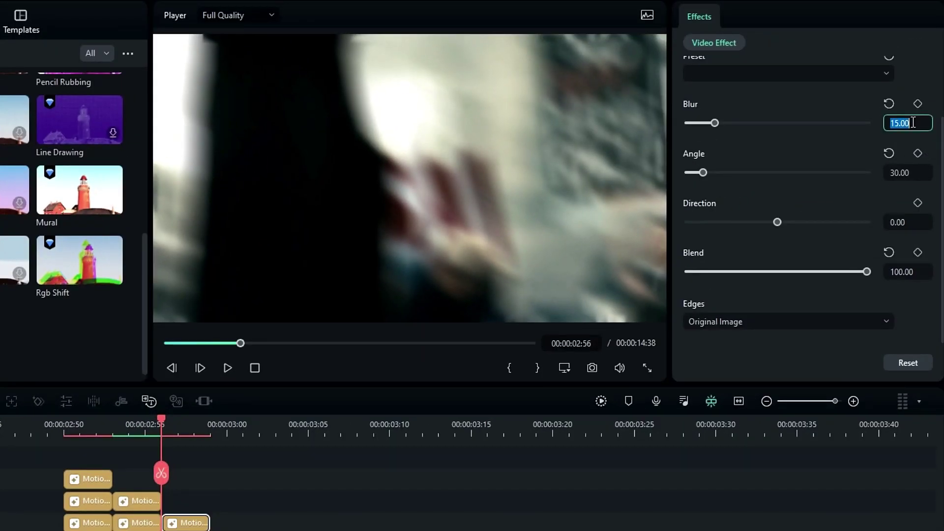
pyautogui.press('Return')
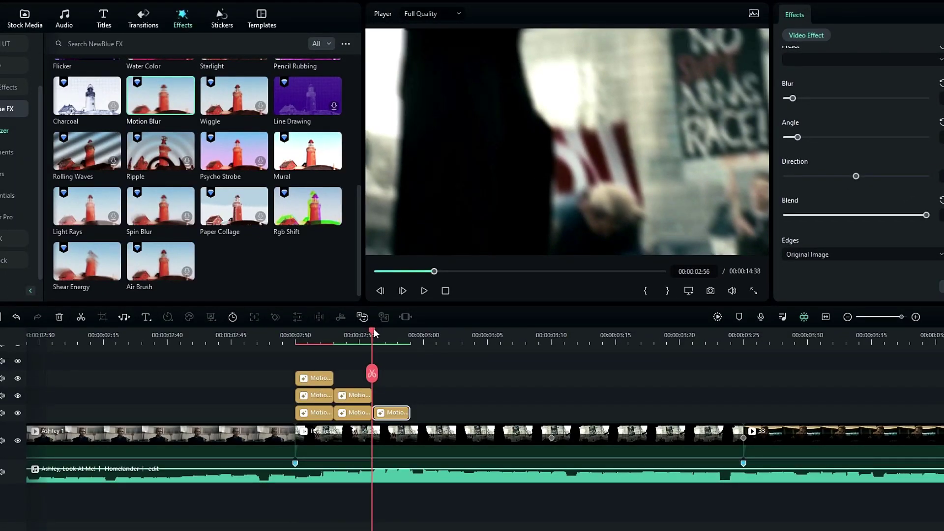
pyautogui.moveTo(163, 419); pyautogui.dragTo(102, 436)
pyautogui.moveTo(326, 343); pyautogui.dragTo(448, 332)
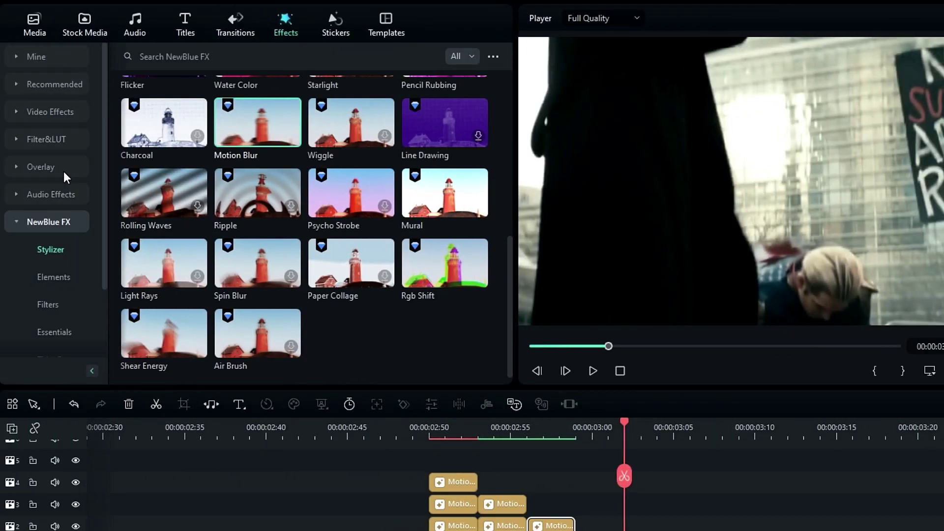
# Add the Extreme shake effect above the Motion Blur stack at 00:00:02:50 and trim its end to 00:00:03:25.
pyautogui.click(47, 111)
pyautogui.click(39, 169)
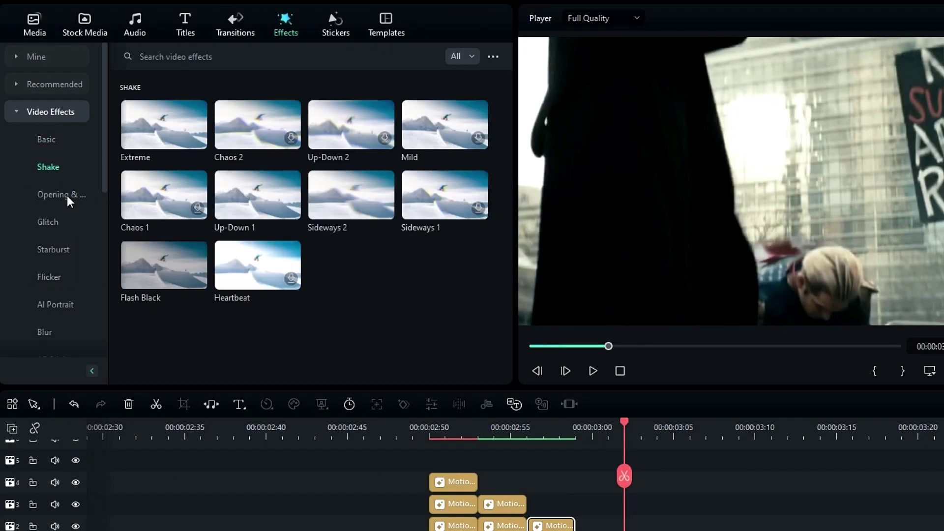
pyautogui.moveTo(148, 123); pyautogui.dragTo(430, 474)
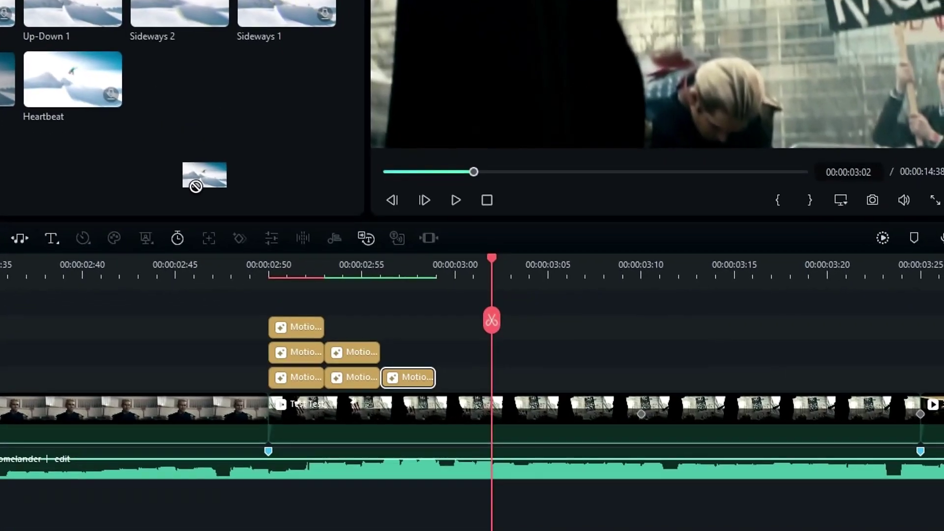
pyautogui.moveTo(269, 312); pyautogui.dragTo(269, 312)
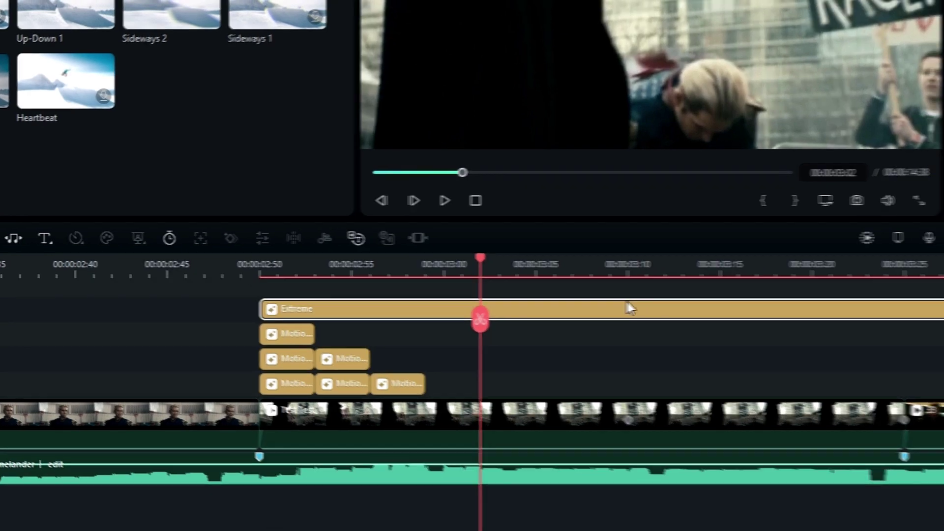
pyautogui.click(921, 268)
pyautogui.click(923, 322)
pyautogui.press('Delete')
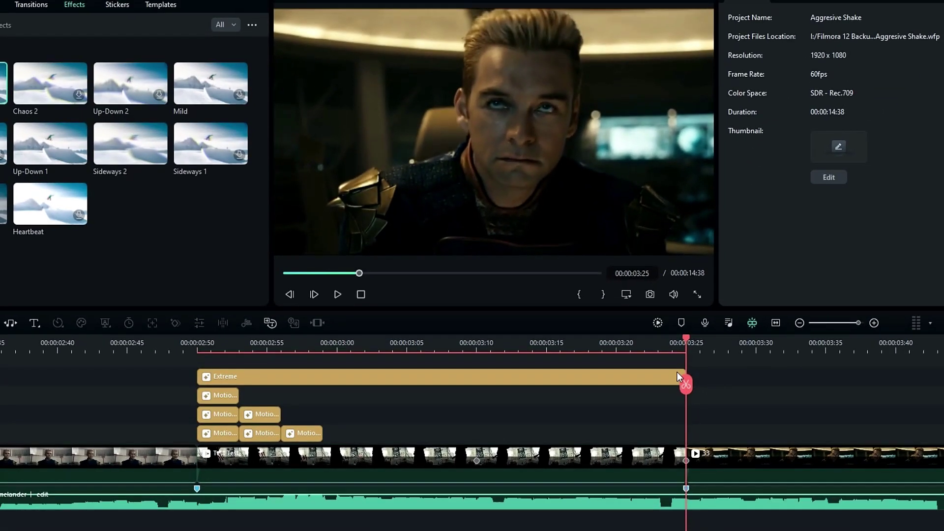
# Set the long Extreme effect's frequency to 50 and scrub over the start of the clip.
pyautogui.moveTo(358, 341); pyautogui.dragTo(351, 360)
pyautogui.click(393, 378)
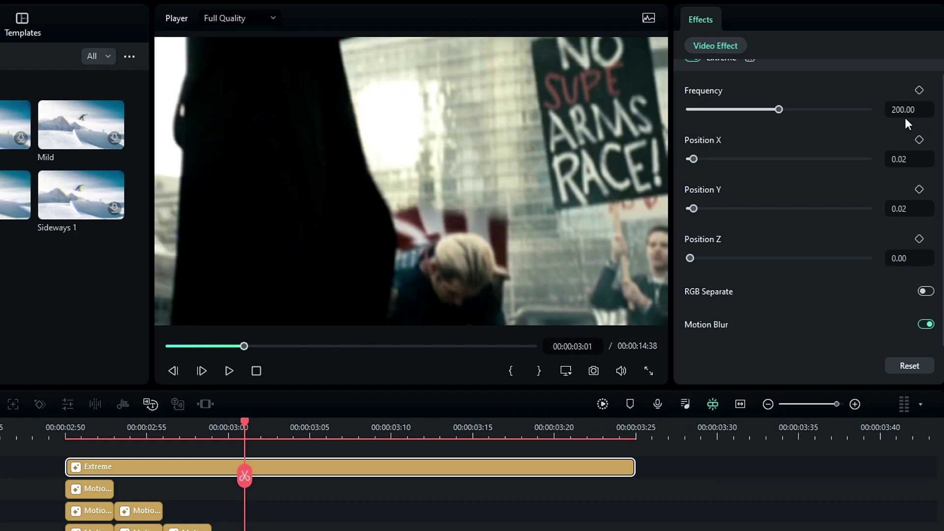
pyautogui.scroll(1, 903, 111)
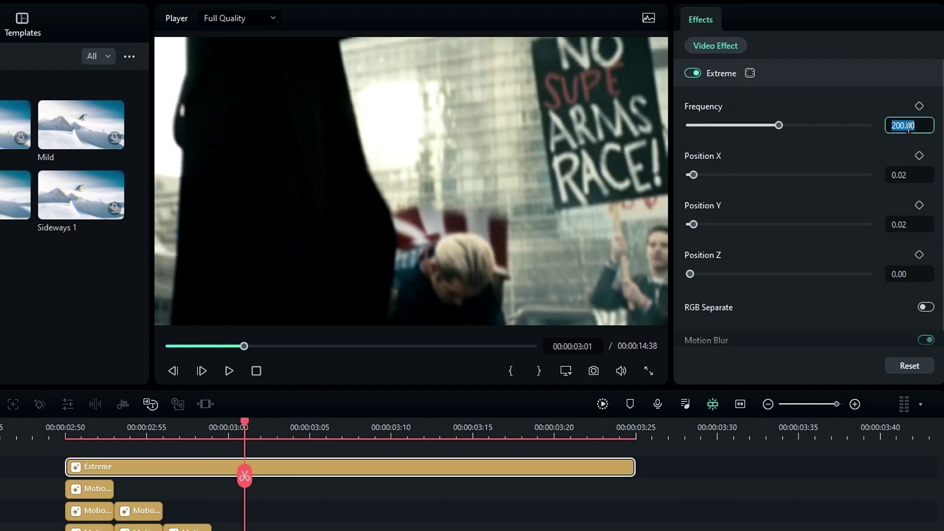
pyautogui.press('Return')
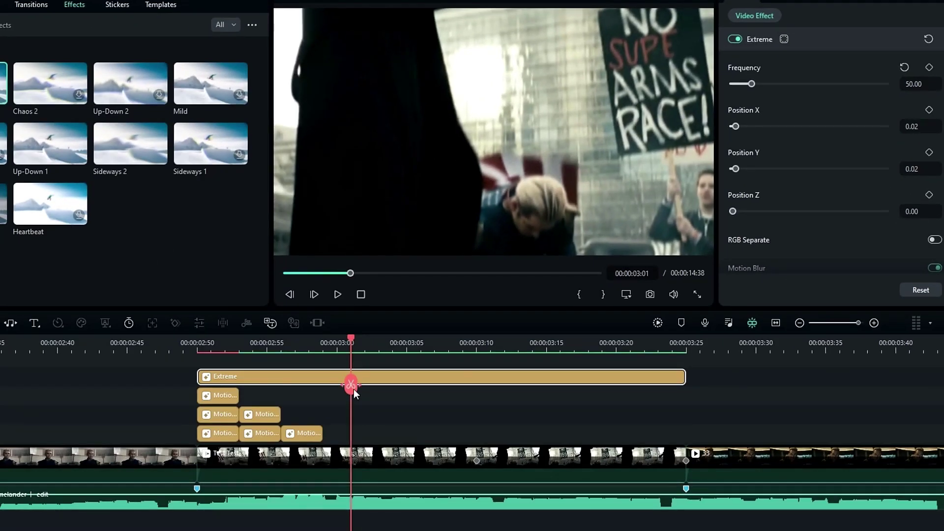
pyautogui.moveTo(258, 350); pyautogui.dragTo(216, 350)
pyautogui.scroll(2, 278, 367)
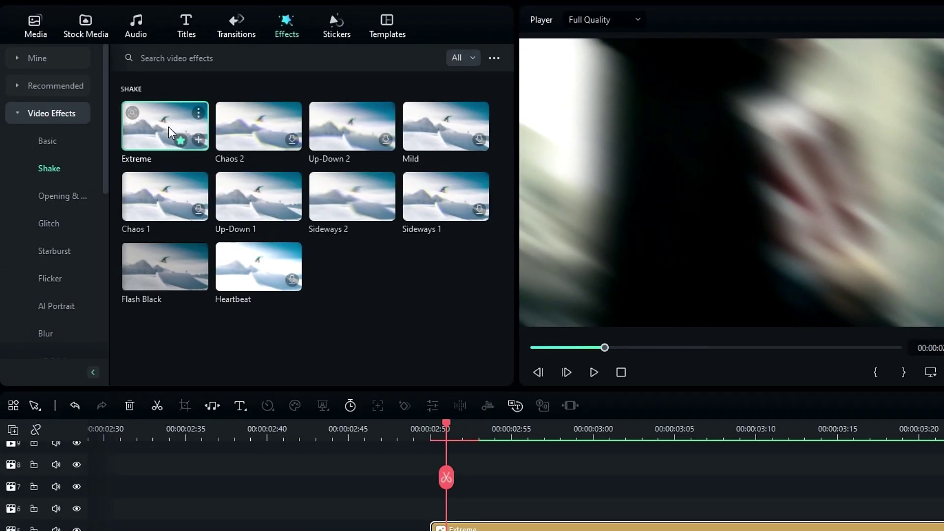
# Add a second Extreme shake effect on the track above at 00:00:02:50 and trim its end to 00:00:02:53.
pyautogui.moveTo(169, 126); pyautogui.dragTo(241, 428)
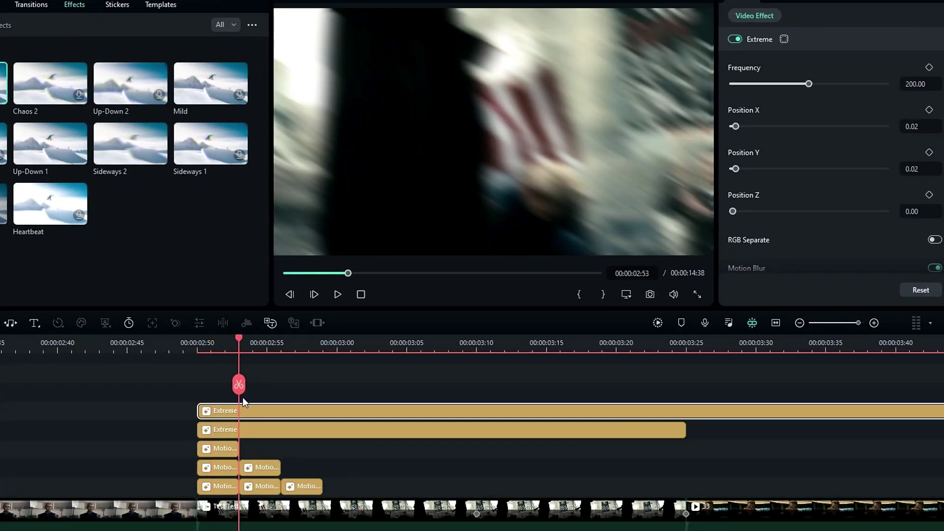
pyautogui.click(238, 385)
pyautogui.press('Delete')
# Raise the short Extreme effect's frequency to the maximum.
pyautogui.doubleClick(228, 415)
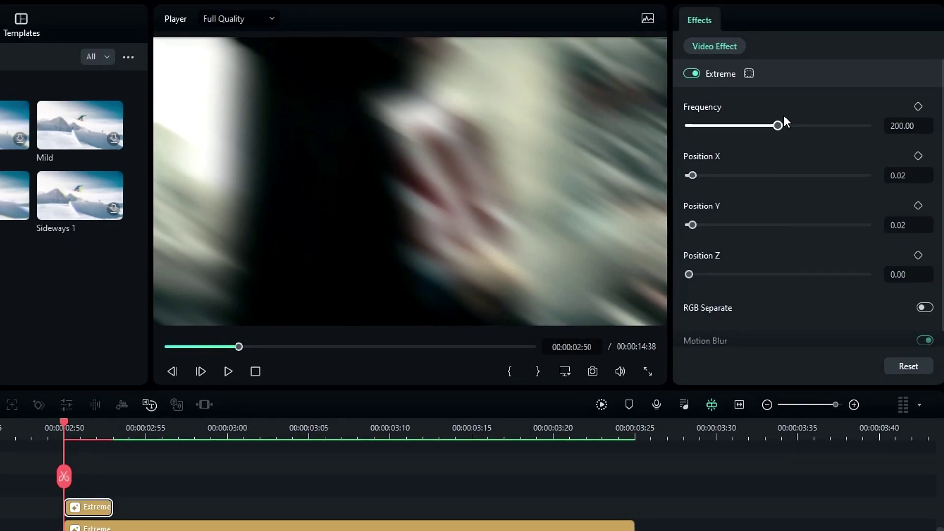
pyautogui.moveTo(809, 84); pyautogui.dragTo(820, 83)
pyautogui.moveTo(884, 131); pyautogui.dragTo(885, 130)
# Play the edit from about 00:00:02:40 past 00:00:03:25 to examine the shake and blur effects.
pyautogui.moveTo(299, 336); pyautogui.dragTo(439, 367)
pyautogui.scroll(-1, 453, 353)
pyautogui.scroll(1, 451, 352)
pyautogui.click(171, 343)
pyautogui.press('space')
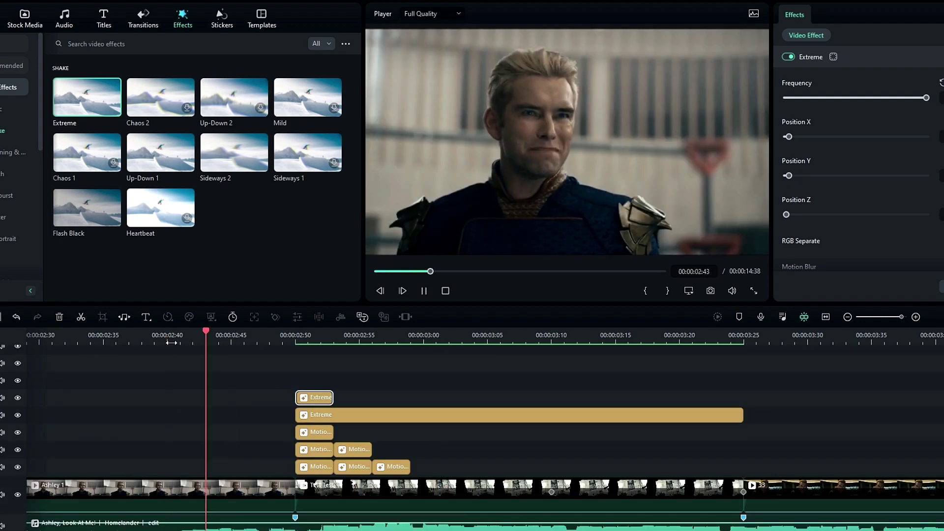
pyautogui.click(170, 343)
pyautogui.click(171, 343)
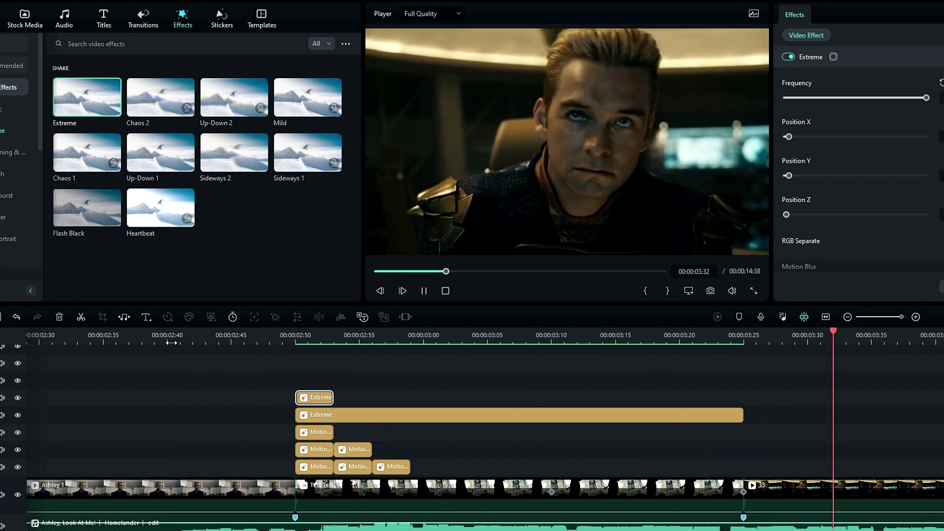
pyautogui.click(346, 331)
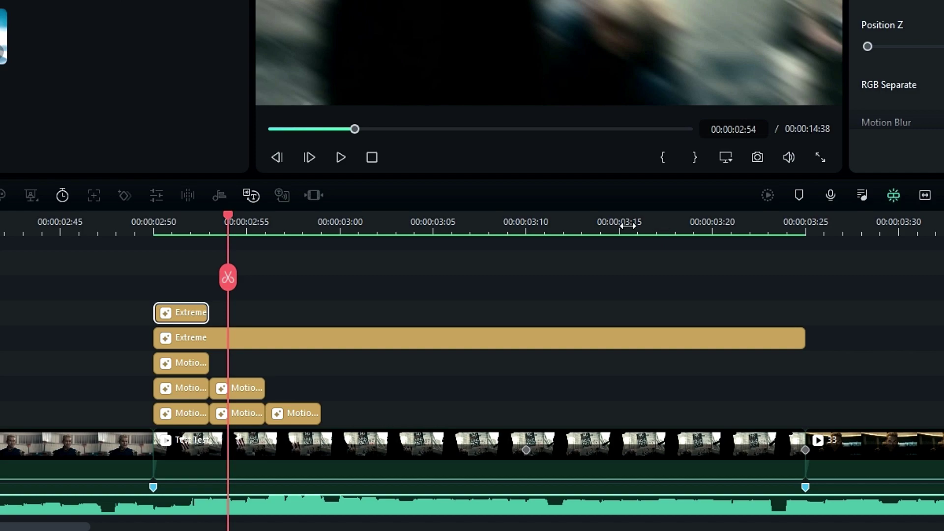
# Copy the complete stack of Extreme and Motion Blur effects and paste it at the start of each of the three following clips.
pyautogui.moveTo(628, 226); pyautogui.dragTo(404, 225)
pyautogui.moveTo(280, 386); pyautogui.dragTo(365, 439)
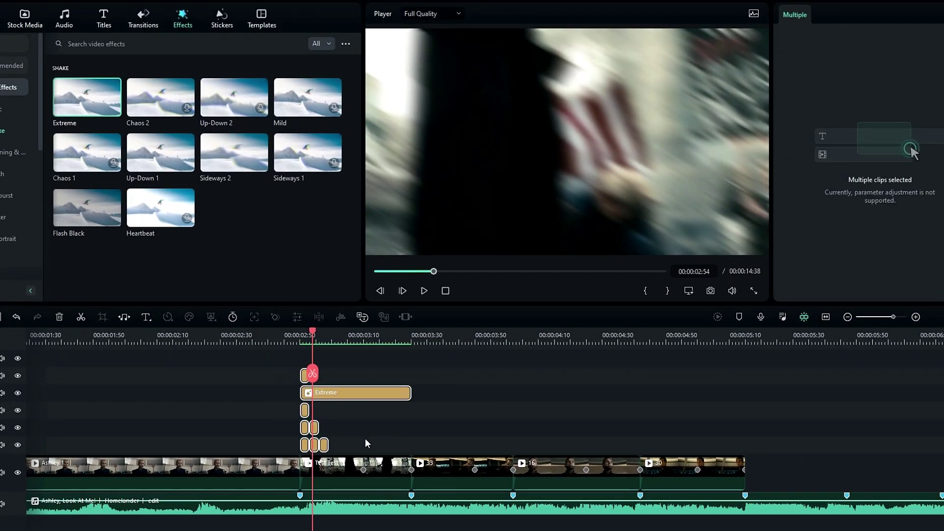
pyautogui.press('Down')
pyautogui.press('Down')
pyautogui.press('Down')
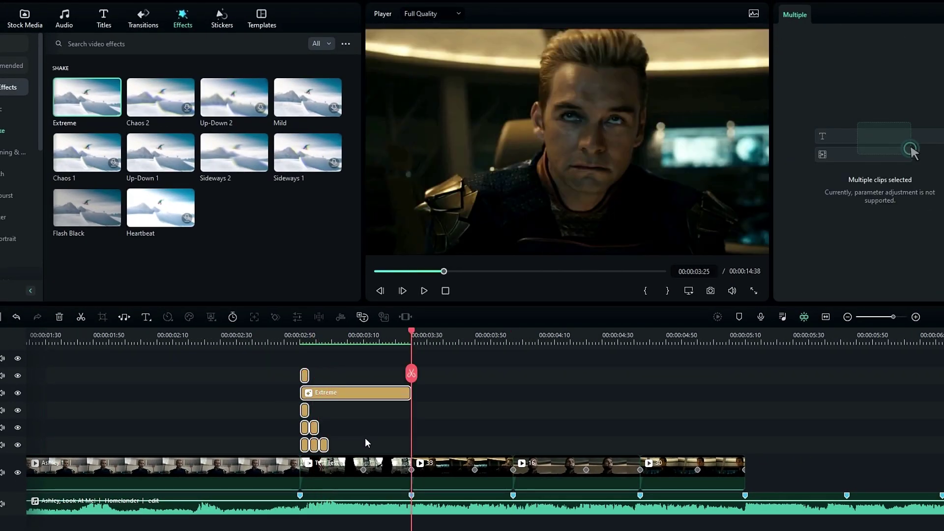
pyautogui.hotkey('ctrl', 'v')
pyautogui.press('Up')
pyautogui.hotkey('ctrl', 'v')
pyautogui.press('Down')
pyautogui.hotkey('ctrl', 'v')
# Fit the ends of the last two long Extreme effects to the ends of their clips and render the timeline preview.
pyautogui.click(583, 335)
pyautogui.moveTo(661, 393); pyautogui.dragTo(690, 392)
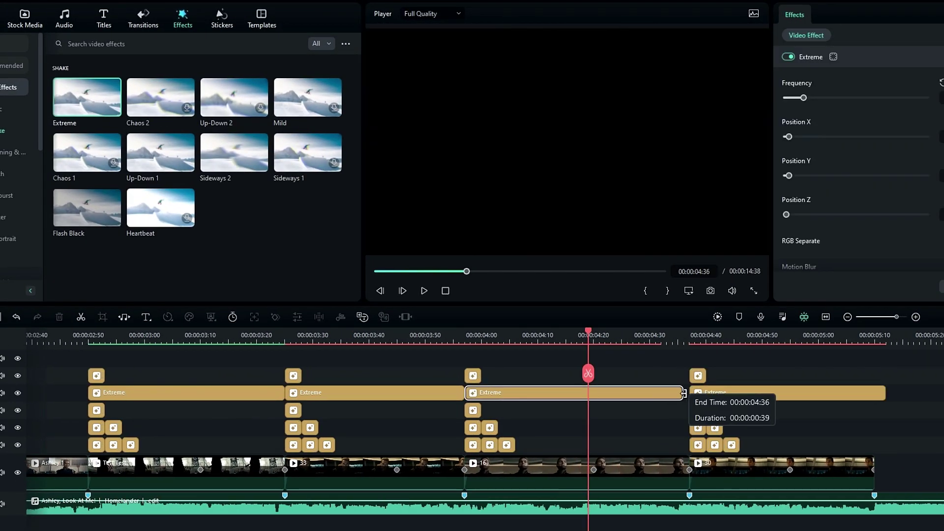
pyautogui.moveTo(885, 393); pyautogui.dragTo(875, 393)
pyautogui.click(353, 335)
pyautogui.press('Return')
pyautogui.moveTo(374, 333); pyautogui.dragTo(333, 332)
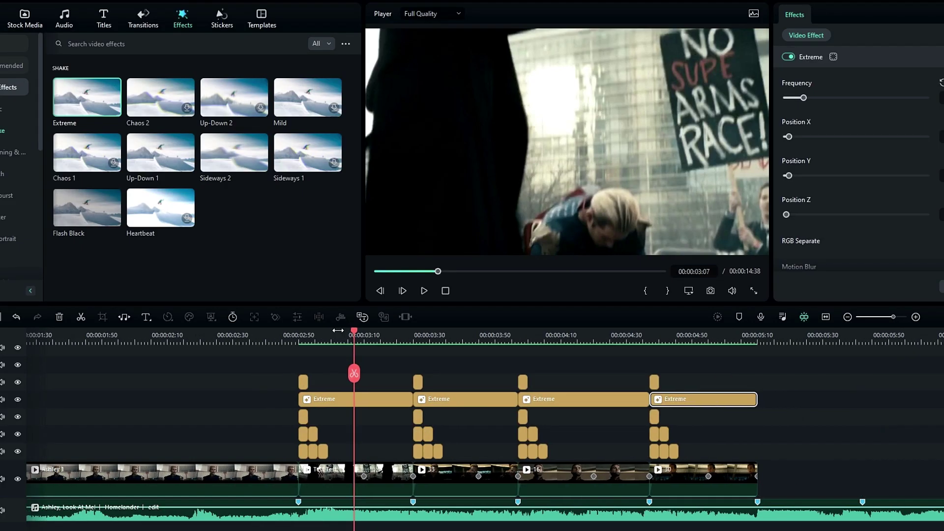
# Play the edit from before the first effect stack to examine the shakes on all the clips.
pyautogui.click(245, 334)
pyautogui.press('space')
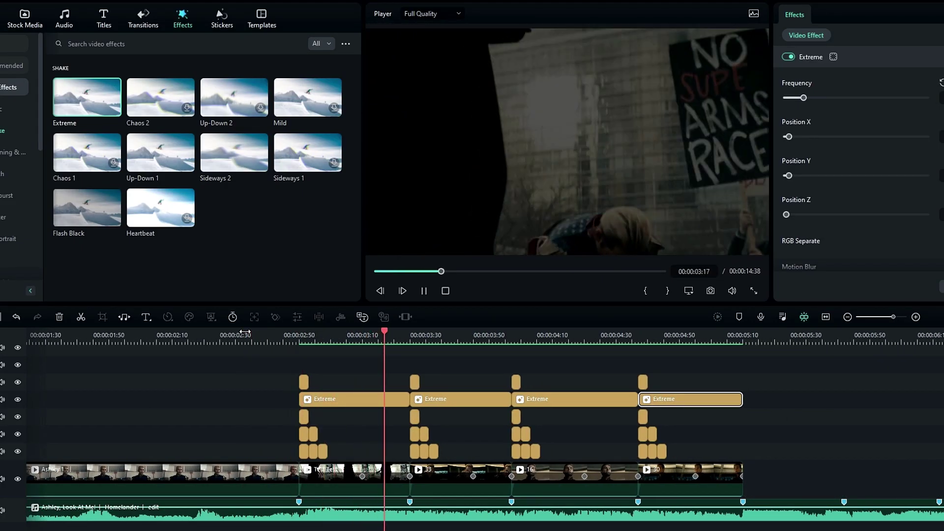
pyautogui.press('space')
pyautogui.click(292, 338)
pyautogui.moveTo(316, 337); pyautogui.dragTo(450, 353)
pyautogui.moveTo(367, 381); pyautogui.dragTo(372, 389)
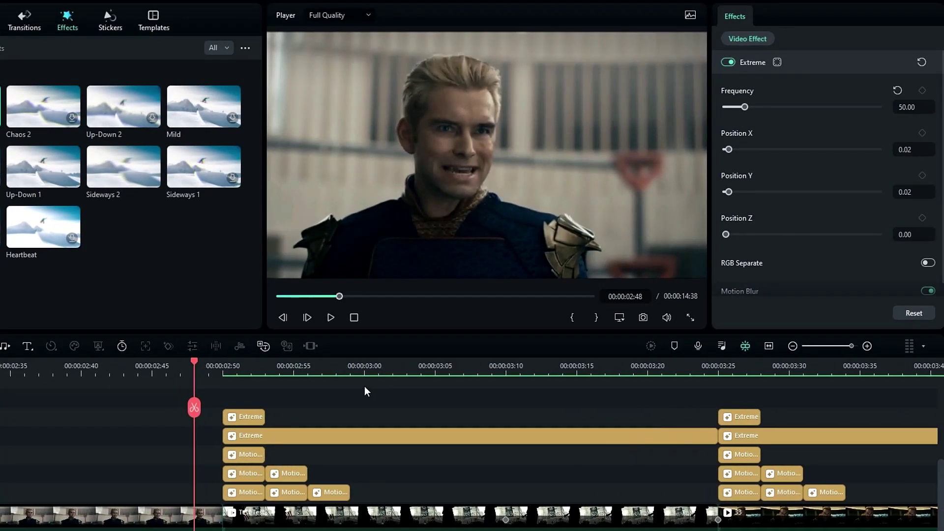
# Place the downloaded White stock clip above the effect stack at 00:00:02:50 and trim its end to 00:00:03:25.
pyautogui.moveTo(327, 362); pyautogui.dragTo(365, 378)
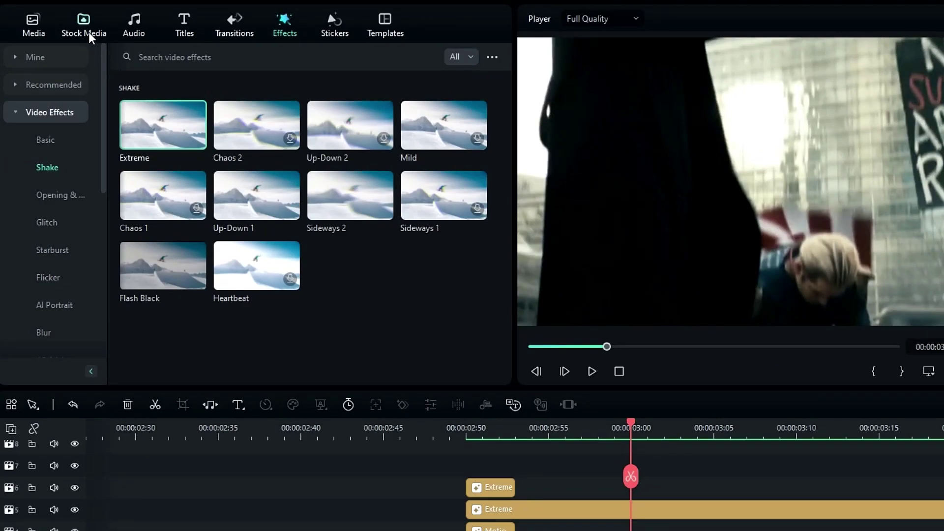
pyautogui.click(88, 31)
pyautogui.click(49, 59)
pyautogui.click(58, 116)
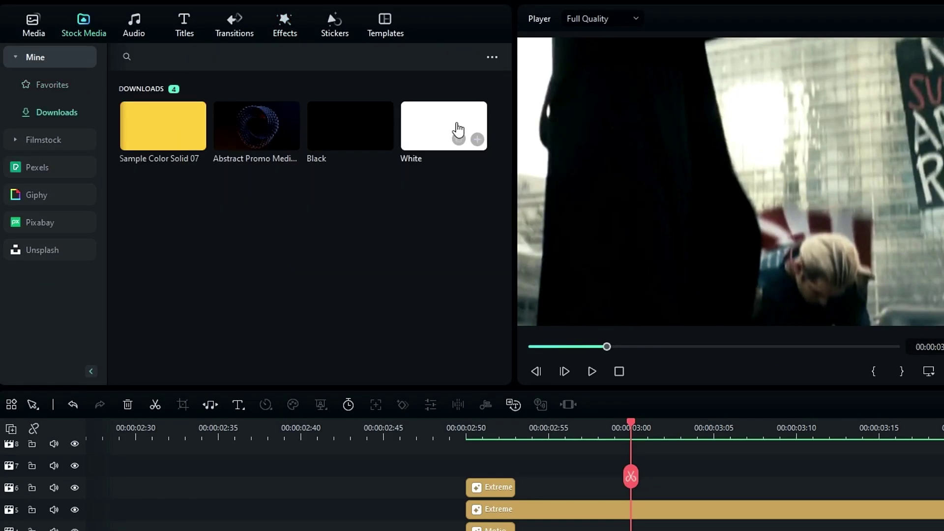
pyautogui.moveTo(429, 134); pyautogui.dragTo(489, 467)
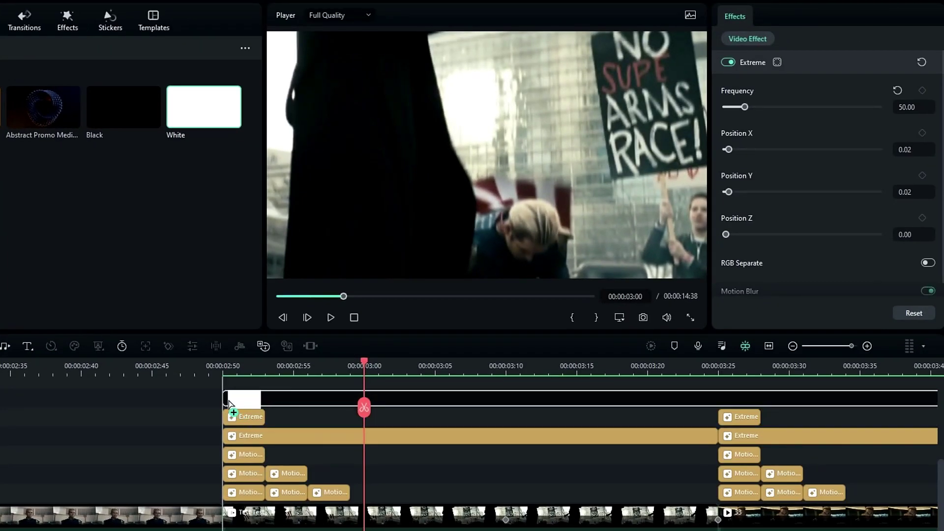
pyautogui.click(718, 407)
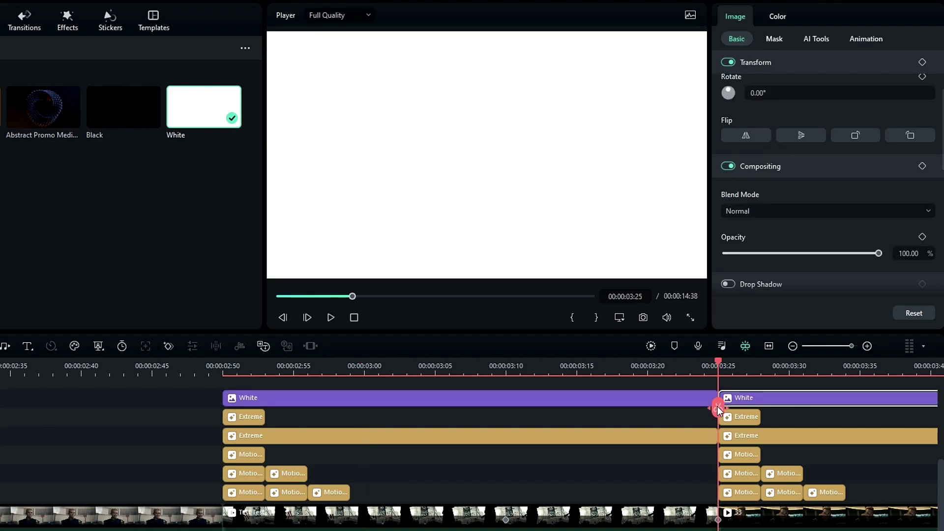
pyautogui.press('Delete')
pyautogui.scroll(3, 547, 409)
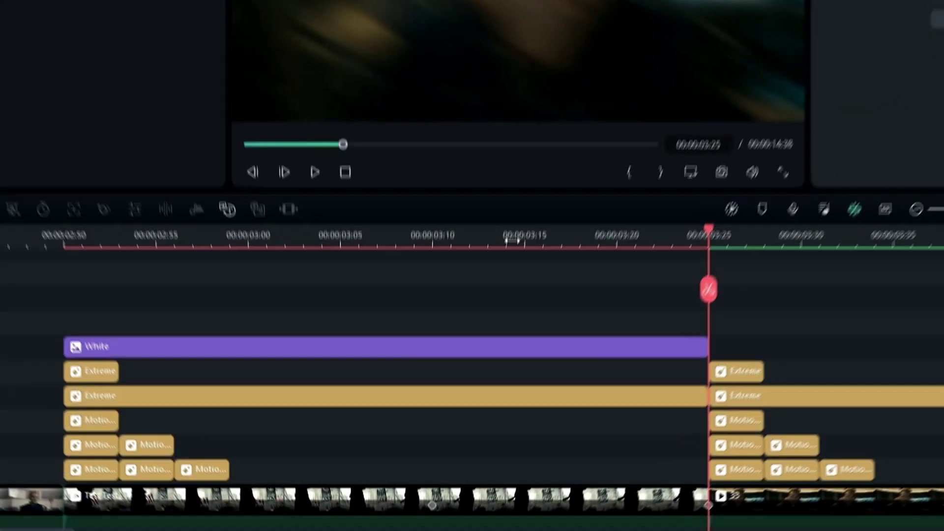
# Set the White clip's blend mode to Overlay and its opacity to 30%.
pyautogui.moveTo(513, 241); pyautogui.dragTo(469, 243)
pyautogui.click(500, 345)
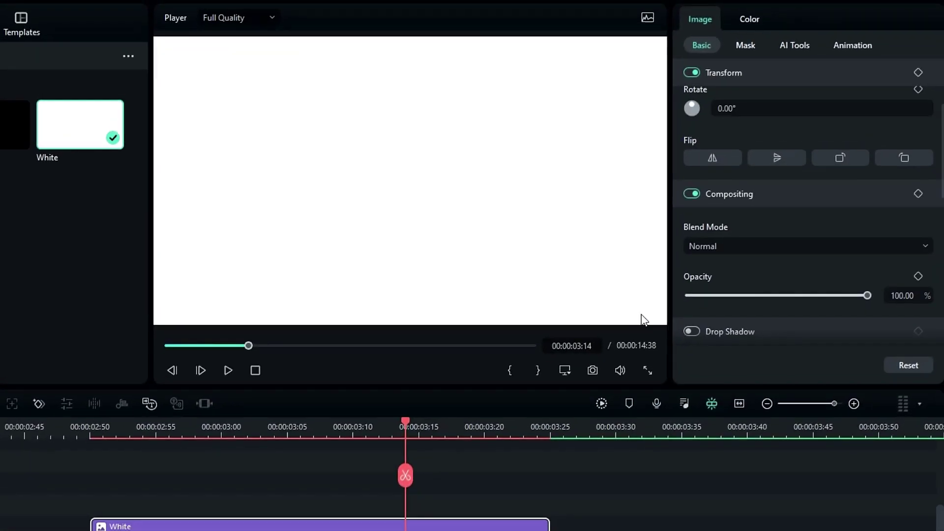
pyautogui.click(719, 255)
pyautogui.scroll(-2, 713, 309)
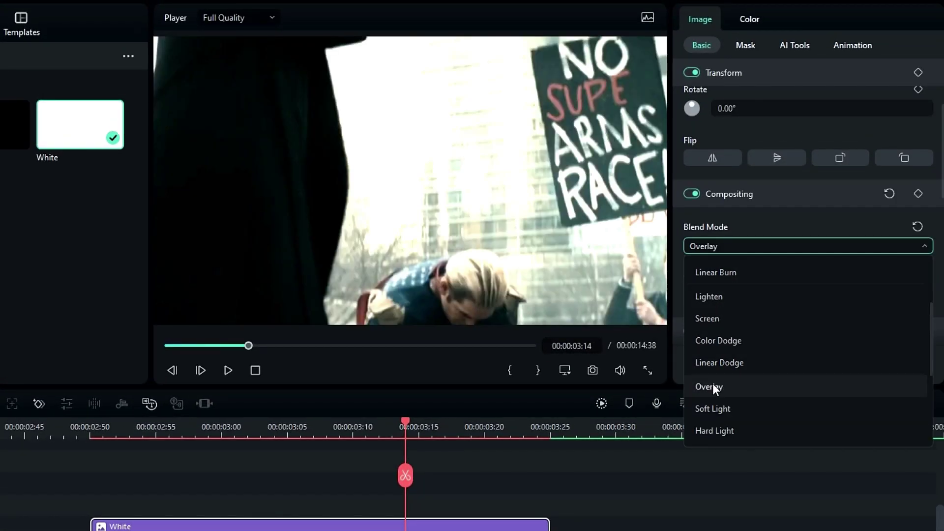
pyautogui.click(713, 386)
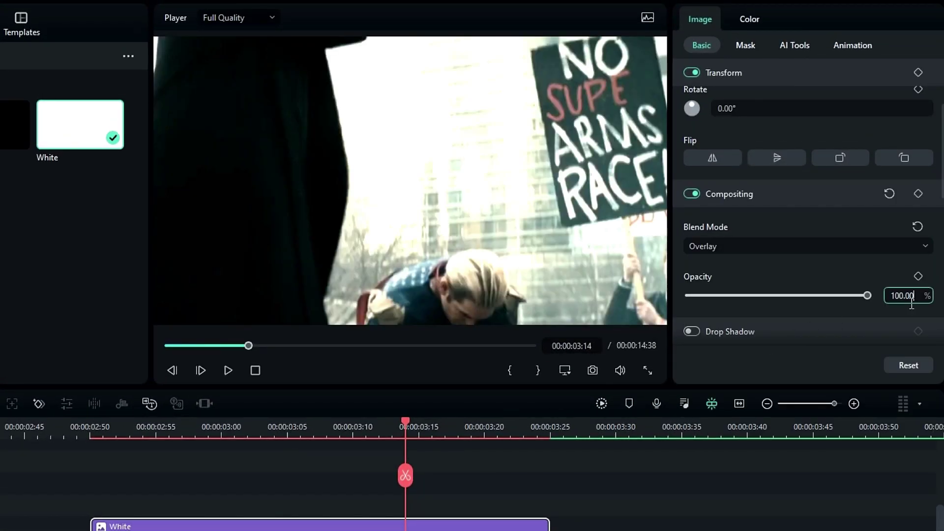
pyautogui.press('Return')
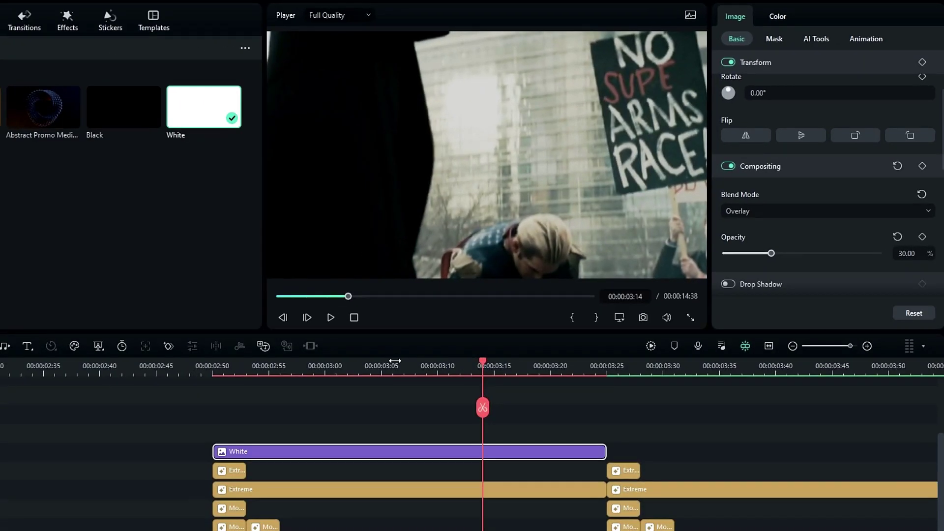
# Keyframe the White clip's opacity at 00:00:03:05 and fade it to 0% at 00:00:03:25.
pyautogui.moveTo(233, 426); pyautogui.dragTo(355, 435)
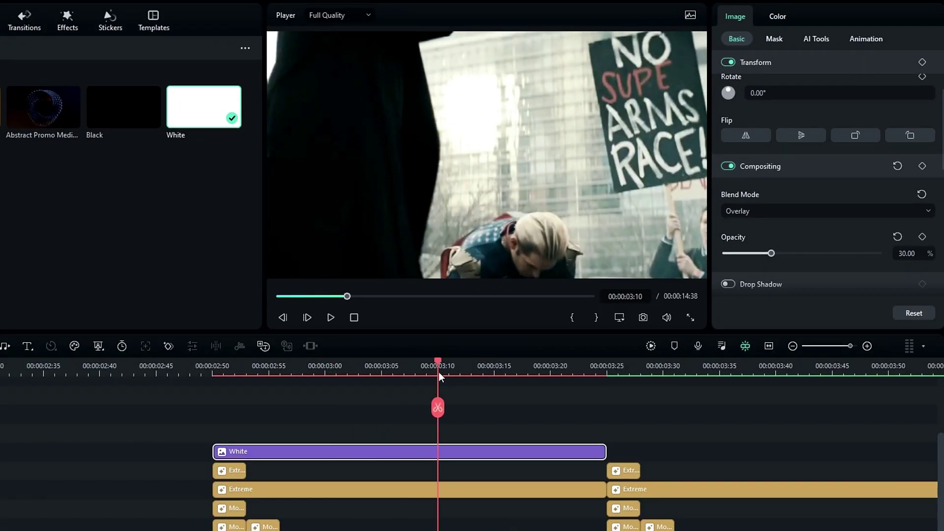
pyautogui.moveTo(480, 476); pyautogui.dragTo(426, 476)
pyautogui.moveTo(388, 364); pyautogui.dragTo(336, 366)
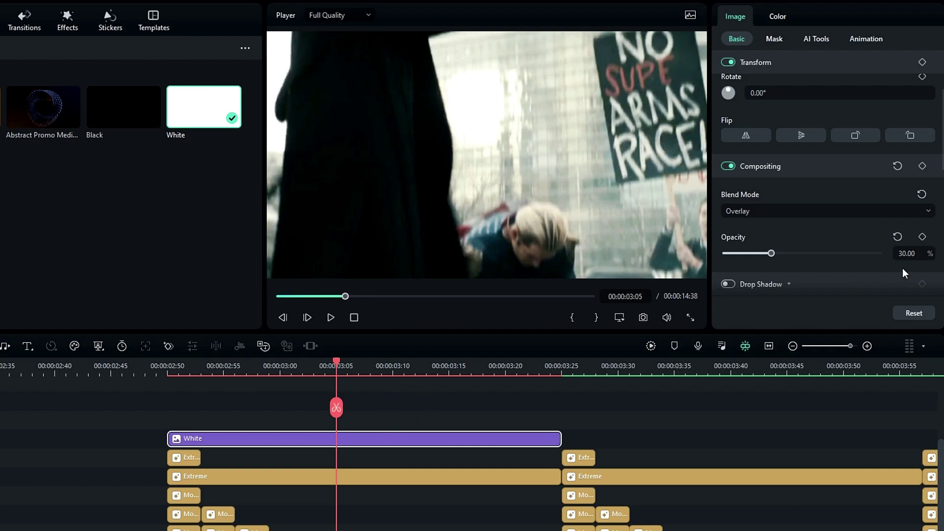
pyautogui.click(923, 238)
pyautogui.press('Down')
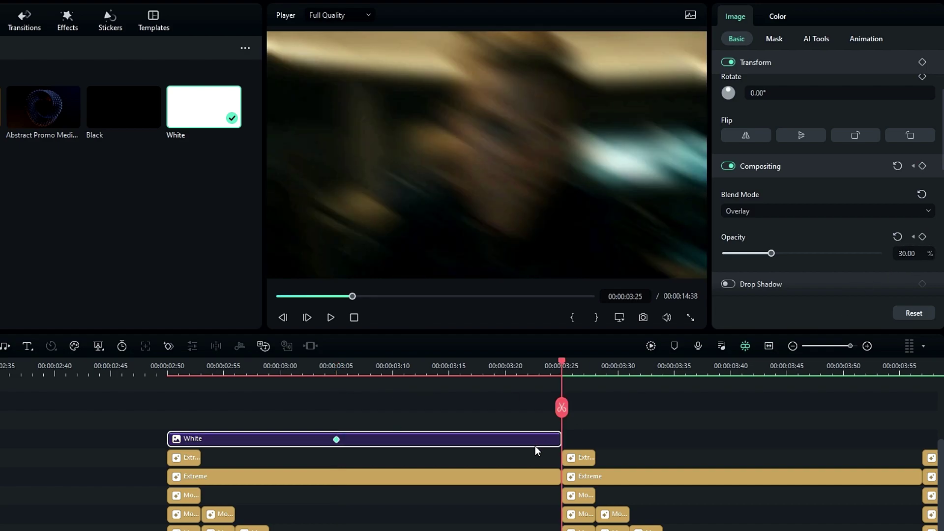
pyautogui.moveTo(771, 253); pyautogui.dragTo(671, 266)
pyautogui.click(278, 365)
pyautogui.moveTo(328, 366); pyautogui.dragTo(485, 406)
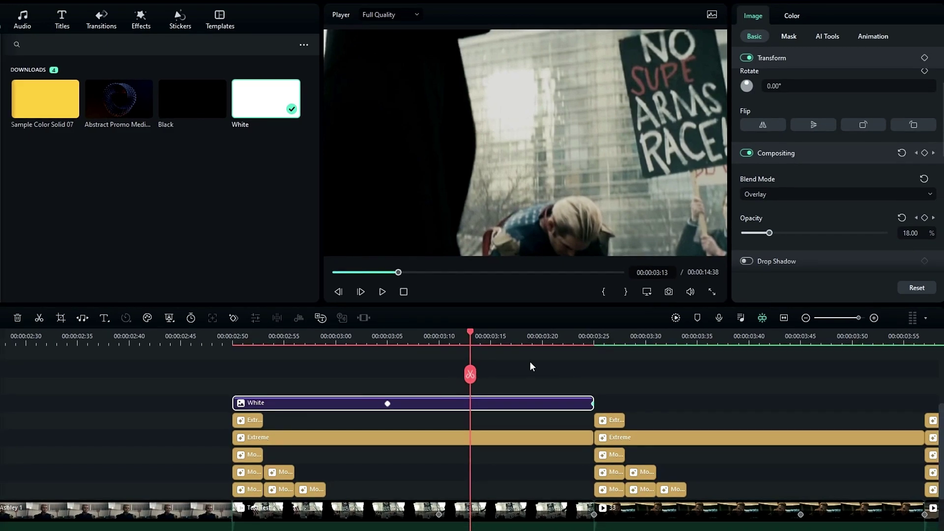
# Paste a copy of the faded White clip above the second effect stack at 00:00:03:25, ending where the third stack begins.
pyautogui.hscroll(3, 531, 367)
pyautogui.press('Down')
pyautogui.hotkey('ctrl', 'v')
pyautogui.hscroll(3, 496, 393)
pyautogui.moveTo(160, 404)
pyautogui.mouseDown()
pyautogui.moveTo(229, 405)
pyautogui.moveTo(160, 406)
pyautogui.mouseUp()
# Paste another White clip above the third effect stack and trim it to span that whole beat clip.
pyautogui.press('Up')
pyautogui.press('Up')
pyautogui.press('Up')
pyautogui.press('Up')
pyautogui.press('Down')
pyautogui.press('Down')
pyautogui.press('Down')
pyautogui.hotkey('ctrl', 'v')
pyautogui.moveTo(454, 386); pyautogui.dragTo(295, 391)
pyautogui.moveTo(579, 407); pyautogui.dragTo(664, 407)
pyautogui.moveTo(418, 407); pyautogui.dragTo(333, 408)
# Paste a White clip above the fourth effect stack and trim it to the length of the last beat clip.
pyautogui.moveTo(566, 359); pyautogui.dragTo(237, 358)
pyautogui.press('Down')
pyautogui.press('Down')
pyautogui.hotkey('ctrl', 'v')
pyautogui.moveTo(667, 403); pyautogui.dragTo(646, 403)
pyautogui.moveTo(429, 407); pyautogui.dragTo(418, 406)
# Play the edit from just before the first white flash to examine the flashes across all four clips.
pyautogui.click(783, 318)
pyautogui.click(675, 317)
pyautogui.moveTo(353, 344); pyautogui.dragTo(512, 344)
pyautogui.moveTo(143, 347); pyautogui.dragTo(447, 345)
pyautogui.moveTo(292, 373); pyautogui.dragTo(536, 345)
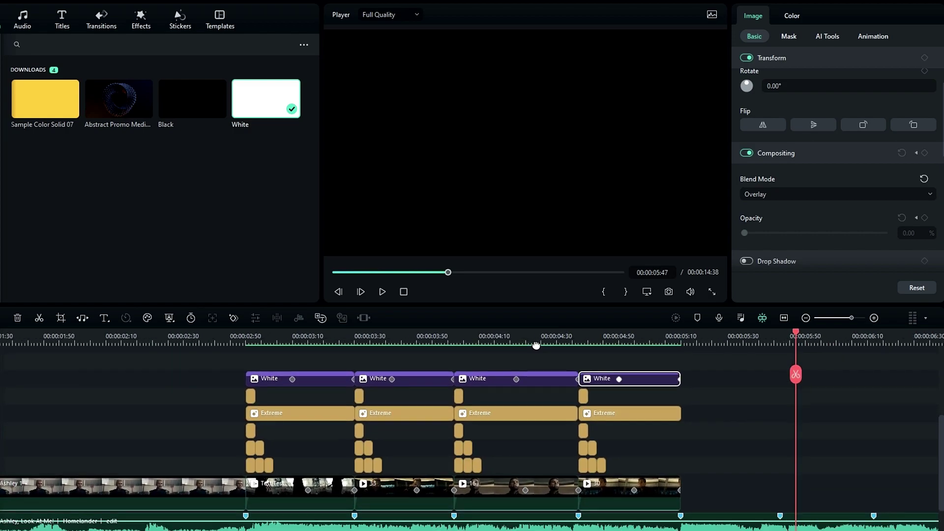
pyautogui.click(202, 341)
pyautogui.press('space')
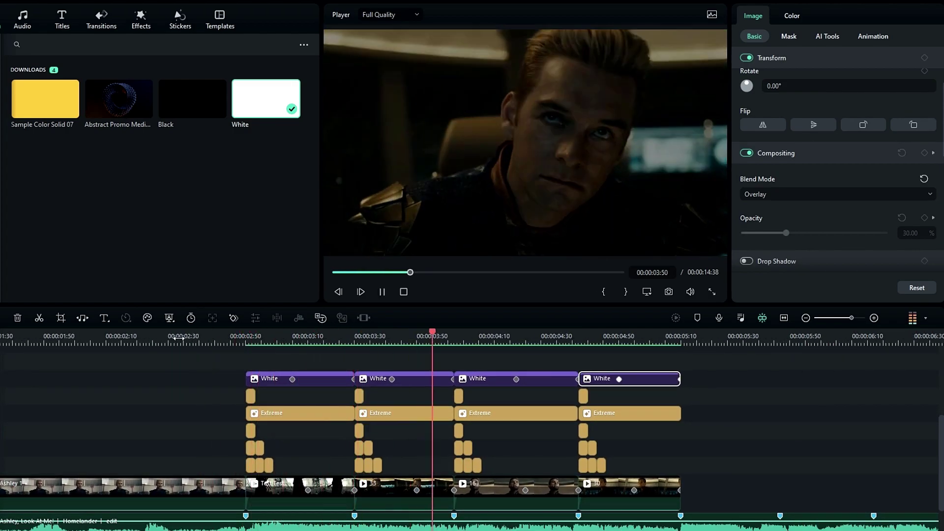
pyautogui.moveTo(179, 338); pyautogui.dragTo(270, 375)
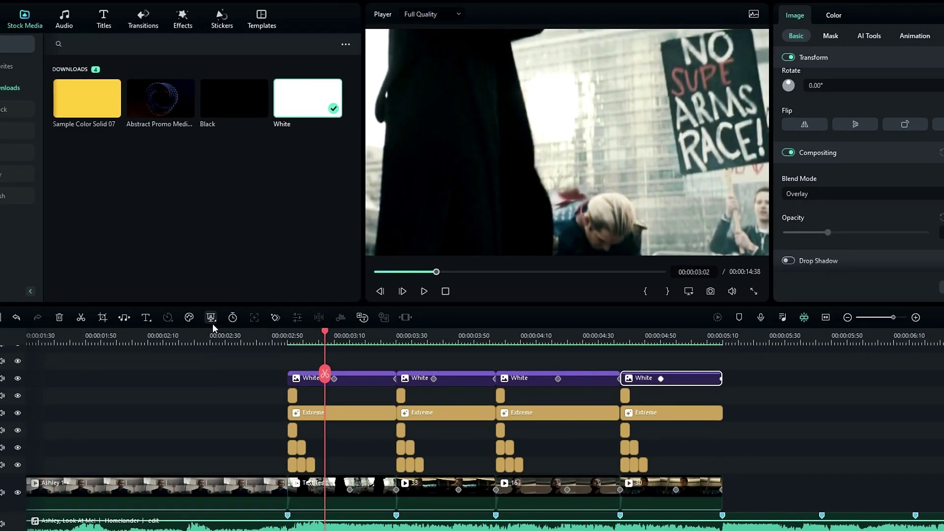
pyautogui.moveTo(270, 407); pyautogui.dragTo(140, 407)
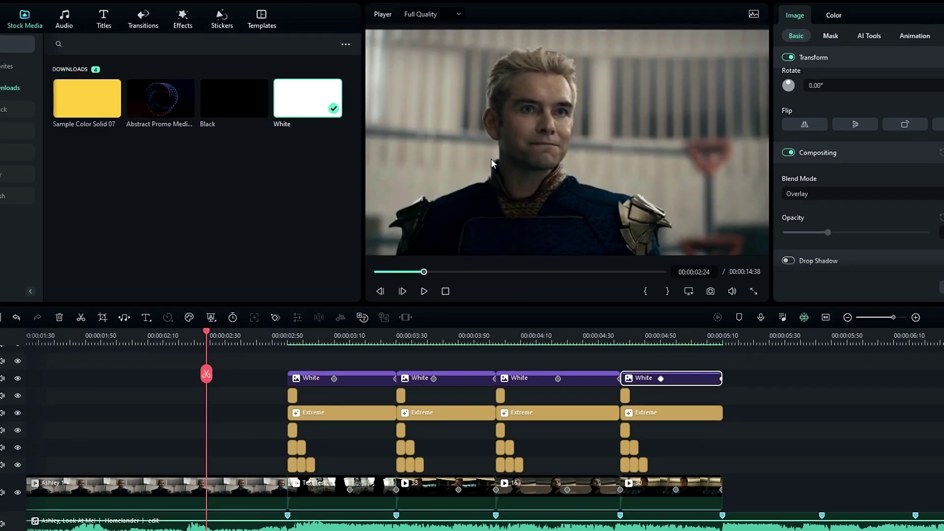
# Add the preset Adjustment Layer on a track above the White clips, spanning from the timeline start to the last clip's end.
pyautogui.scroll(5, 209, 402)
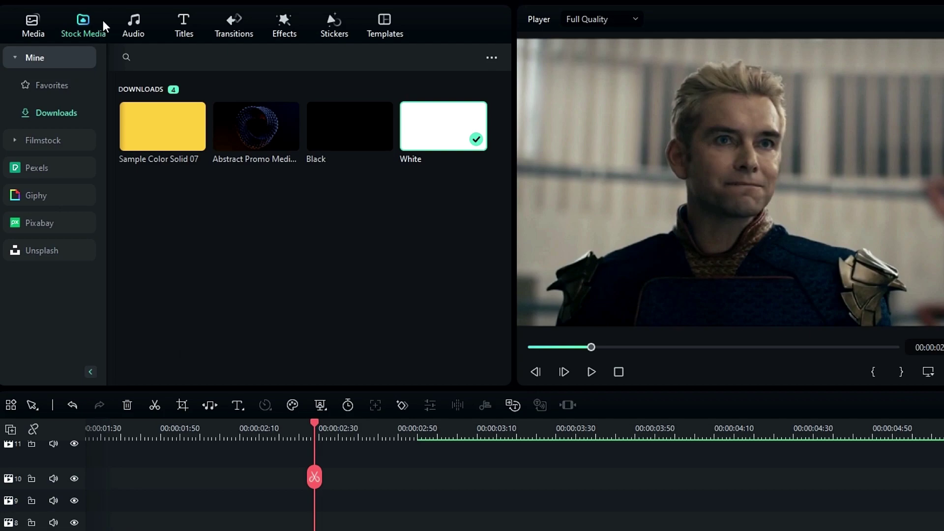
pyautogui.click(46, 31)
pyautogui.click(60, 163)
pyautogui.moveTo(133, 137); pyautogui.dragTo(56, 499)
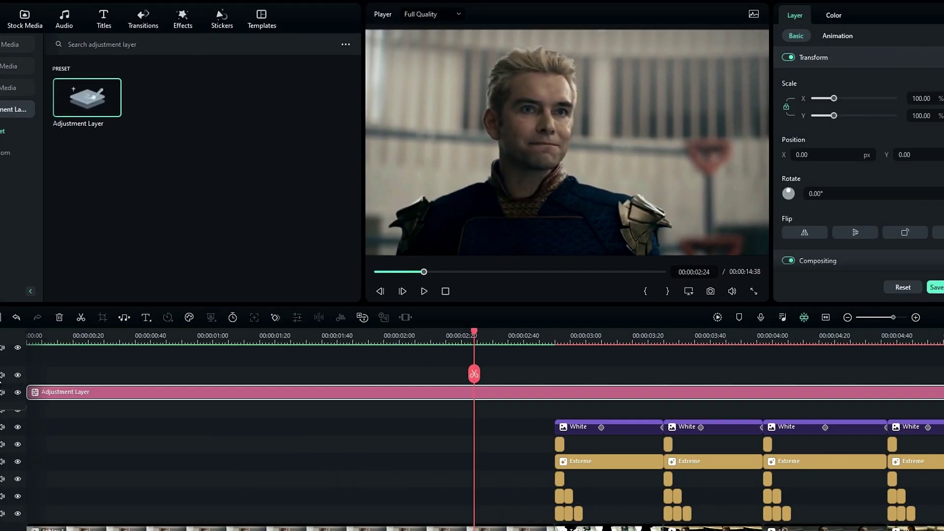
pyautogui.moveTo(895, 503); pyautogui.dragTo(895, 527)
pyautogui.scroll(-3, 663, 413)
pyautogui.moveTo(342, 411); pyautogui.dragTo(355, 411)
pyautogui.scroll(2, 354, 411)
pyautogui.scroll(-2, 462, 374)
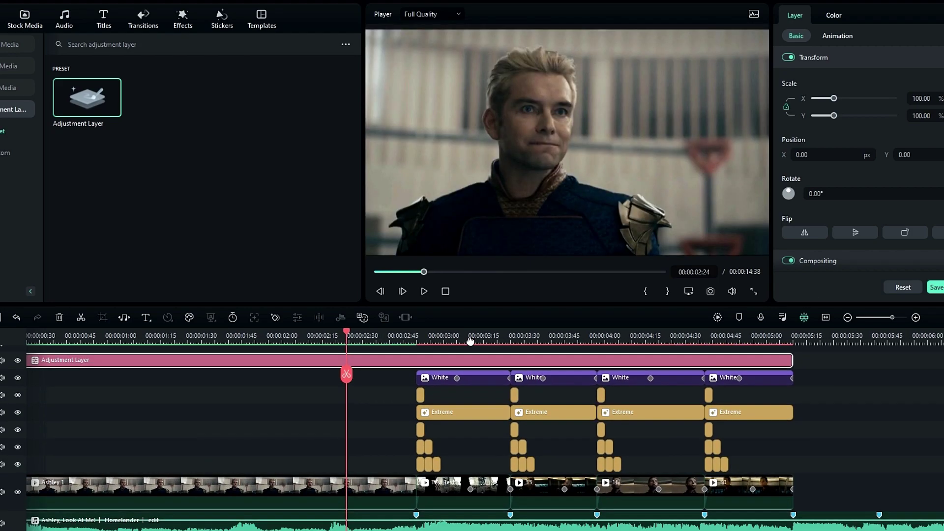
pyautogui.scroll(1, 470, 354)
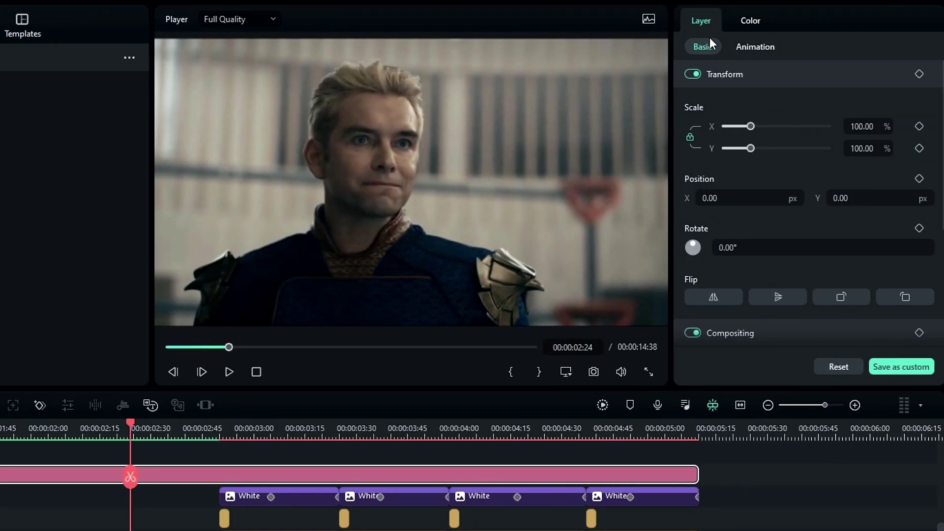
# Set the adjustment layer's Sharpen to 10 in its basic color settings.
pyautogui.click(739, 25)
pyautogui.scroll(-10, 769, 258)
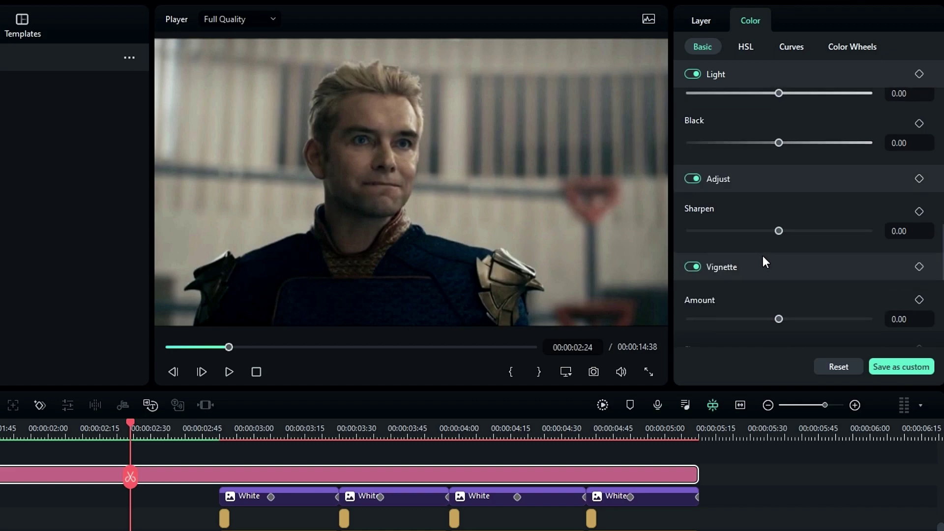
pyautogui.scroll(2, 762, 162)
pyautogui.press('Return')
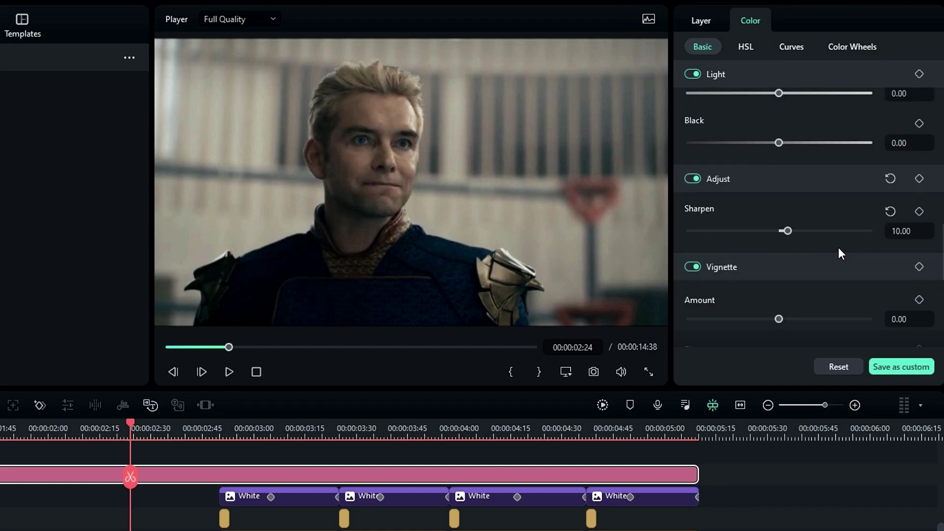
# Set the adjustment layer's vignette Amount to -30 and its Roundness to 6.
pyautogui.scroll(-2, 827, 247)
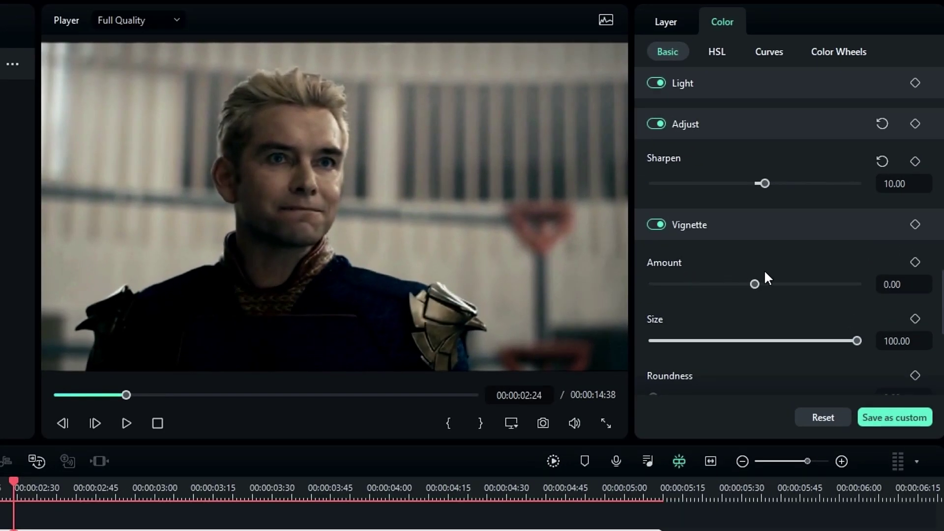
pyautogui.doubleClick(904, 285)
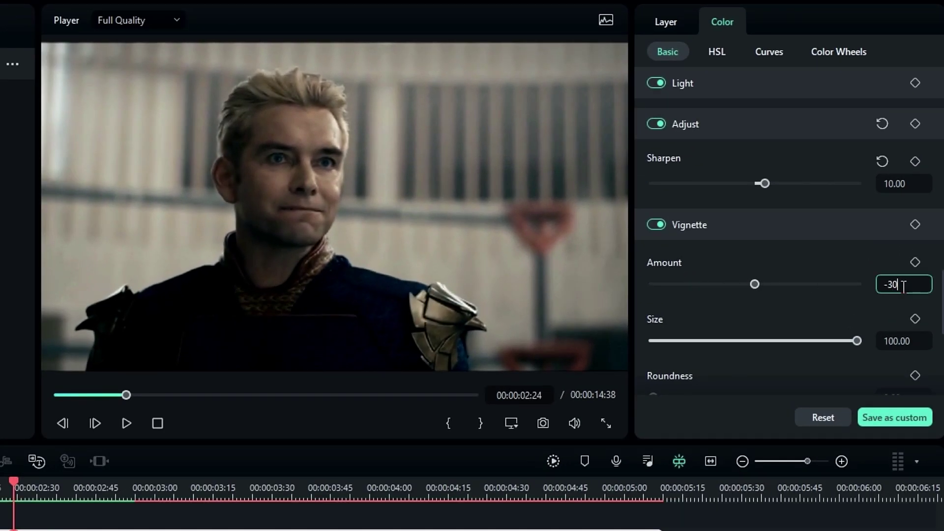
pyautogui.write('-30')
pyautogui.press('Return')
pyautogui.scroll(-4, 763, 300)
pyautogui.moveTo(903, 240); pyautogui.dragTo(910, 240)
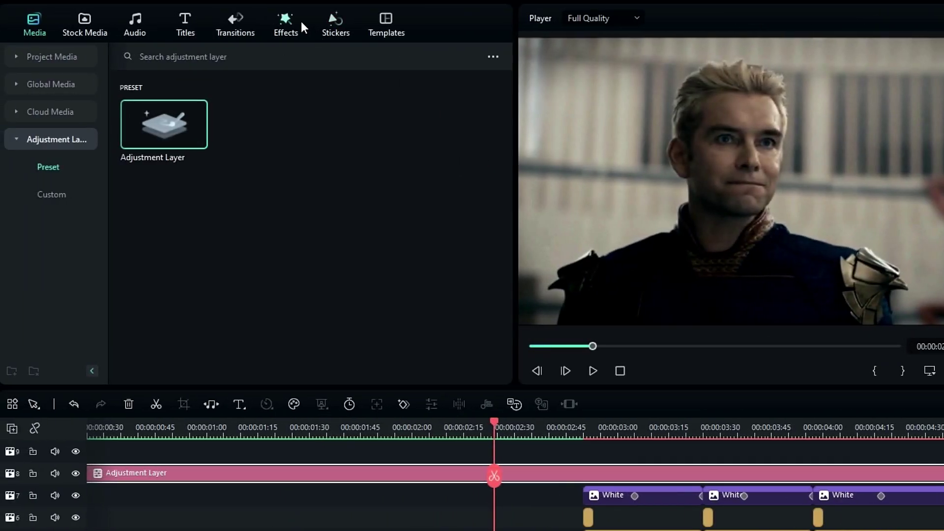
# Apply the Detail Enhancer effect from the NewBlue FX Essentials to the adjustment layer.
pyautogui.click(19, 22)
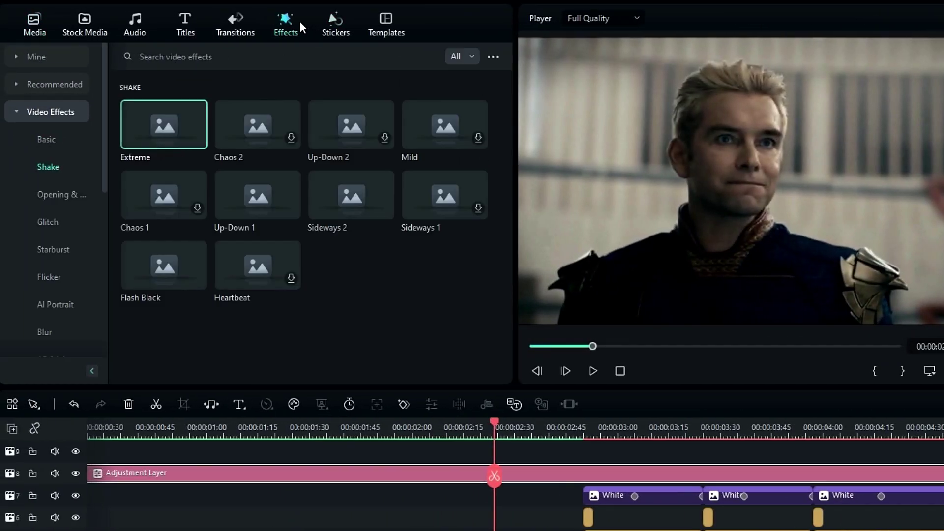
pyautogui.click(32, 111)
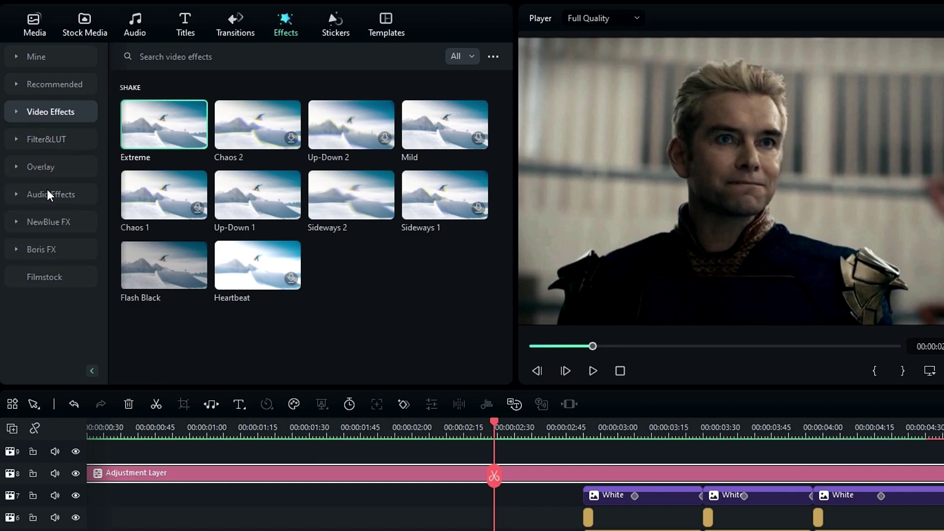
pyautogui.click(51, 221)
pyautogui.scroll(-2, 46, 298)
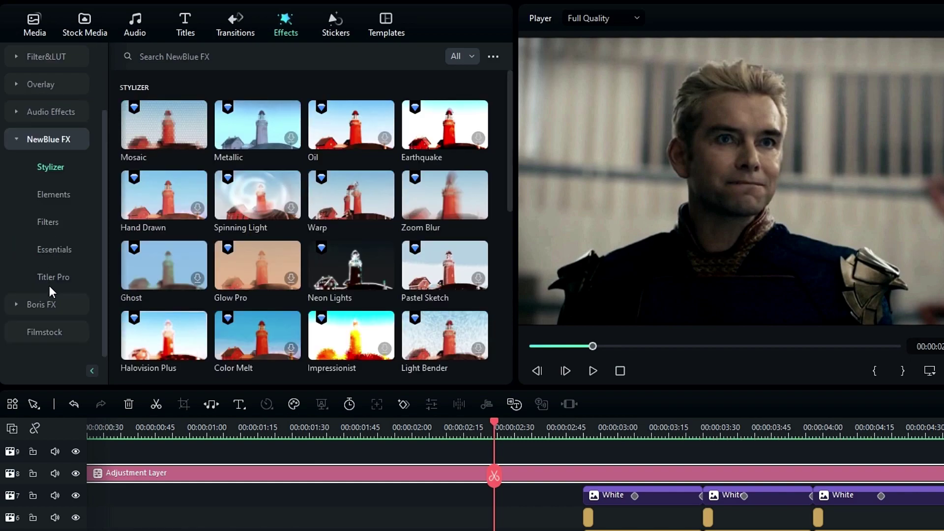
pyautogui.click(49, 244)
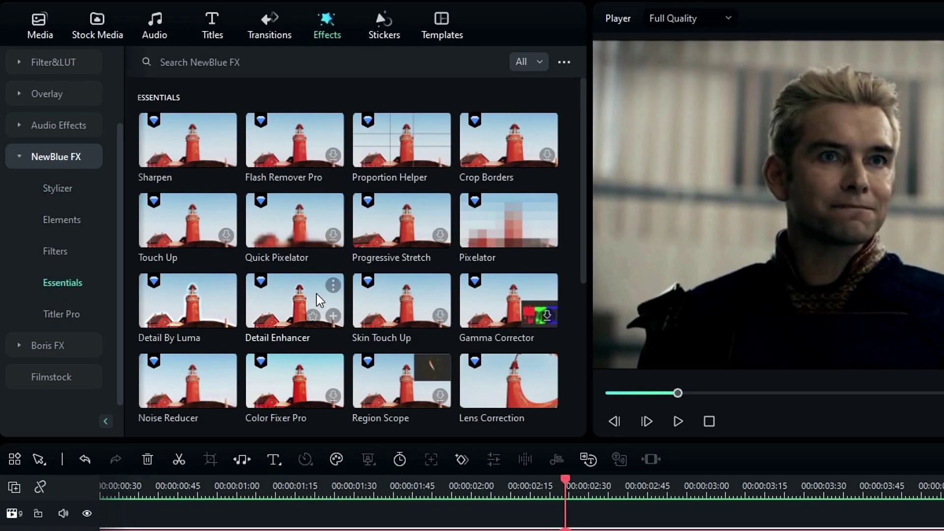
pyautogui.moveTo(273, 302); pyautogui.dragTo(351, 530)
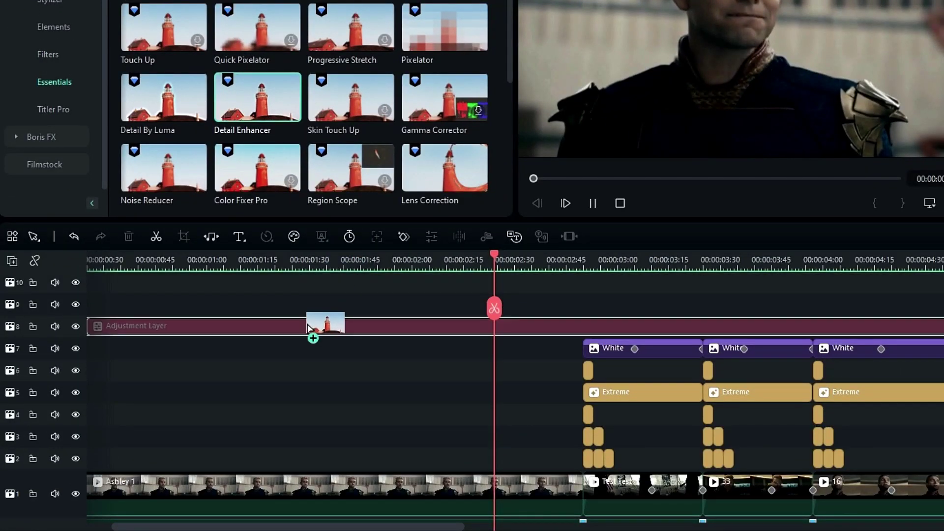
pyautogui.moveTo(307, 327); pyautogui.dragTo(309, 327)
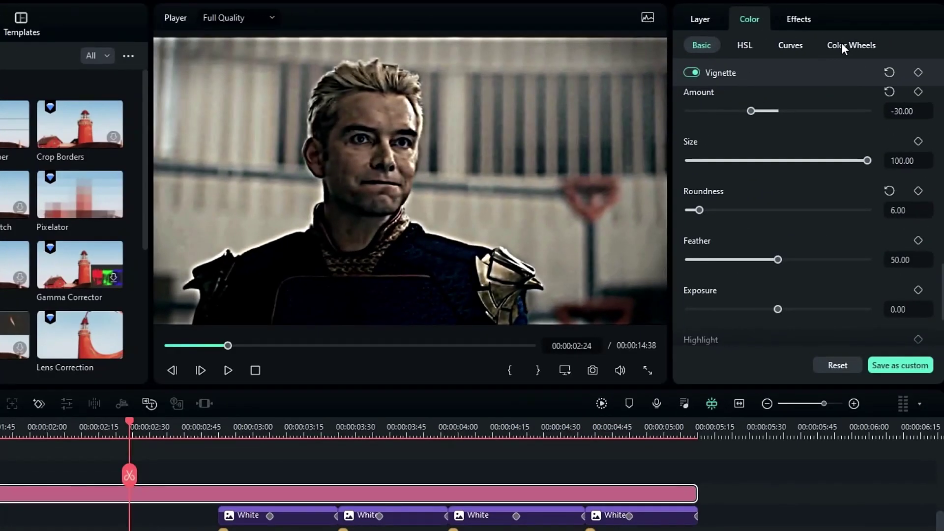
# Set the Detail Enhancer's Definition to 20 and its Strength to 10.
pyautogui.click(873, 15)
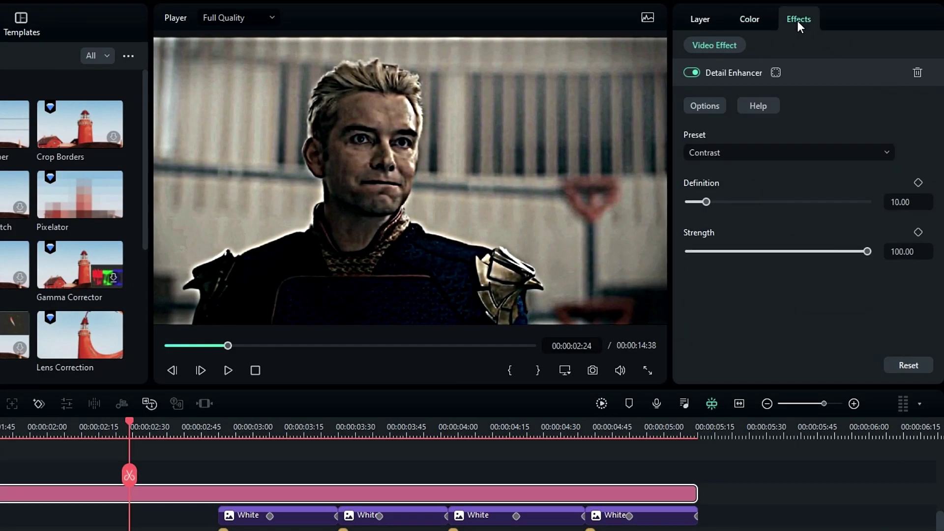
pyautogui.click(918, 197)
pyautogui.press('Return')
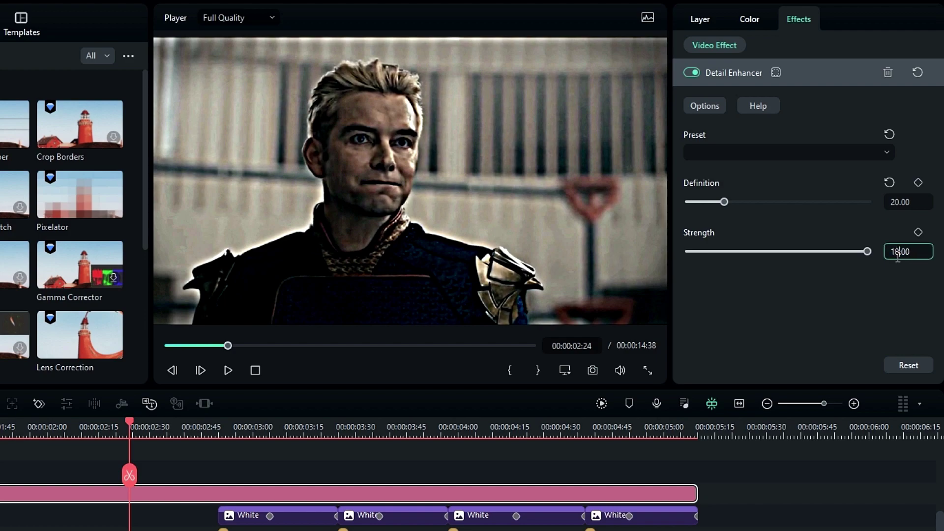
pyautogui.write('20')
pyautogui.press('Return')
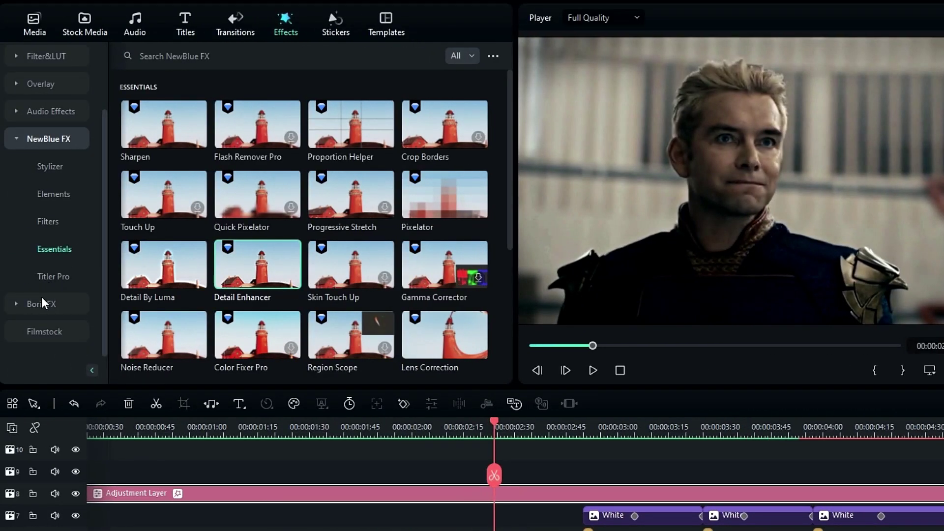
# Apply the BCC Plus Glow Edges effect from the Boris FX Plus Lights to the adjustment layer.
pyautogui.click(42, 300)
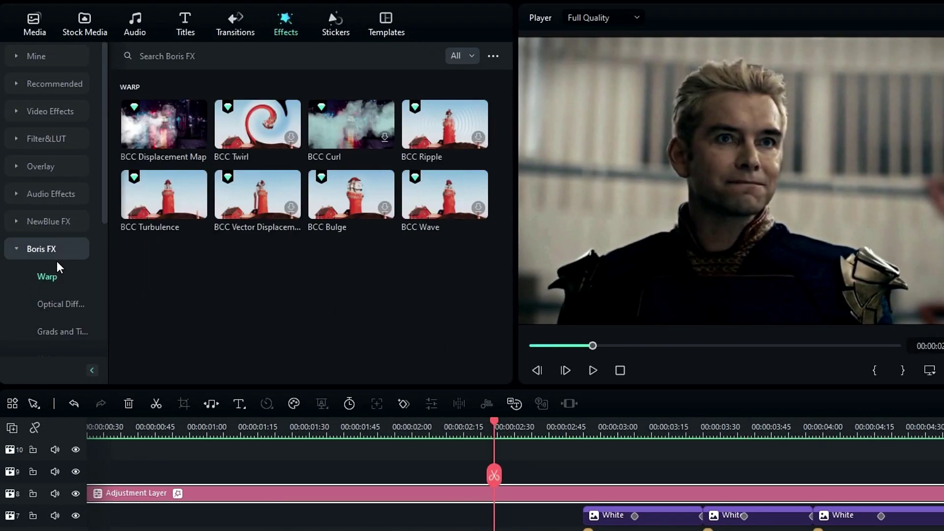
pyautogui.scroll(-4, 57, 261)
pyautogui.click(37, 277)
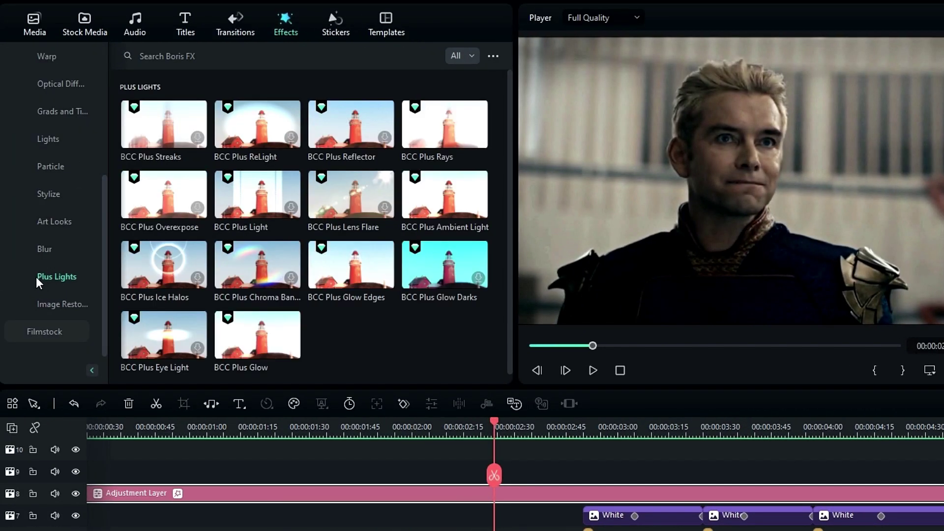
pyautogui.moveTo(348, 270); pyautogui.dragTo(374, 492)
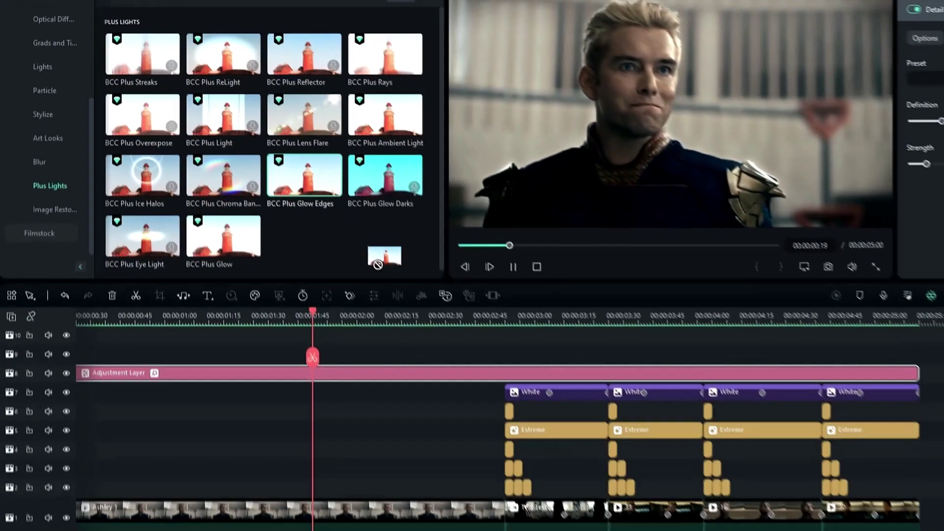
pyautogui.moveTo(321, 363); pyautogui.dragTo(323, 369)
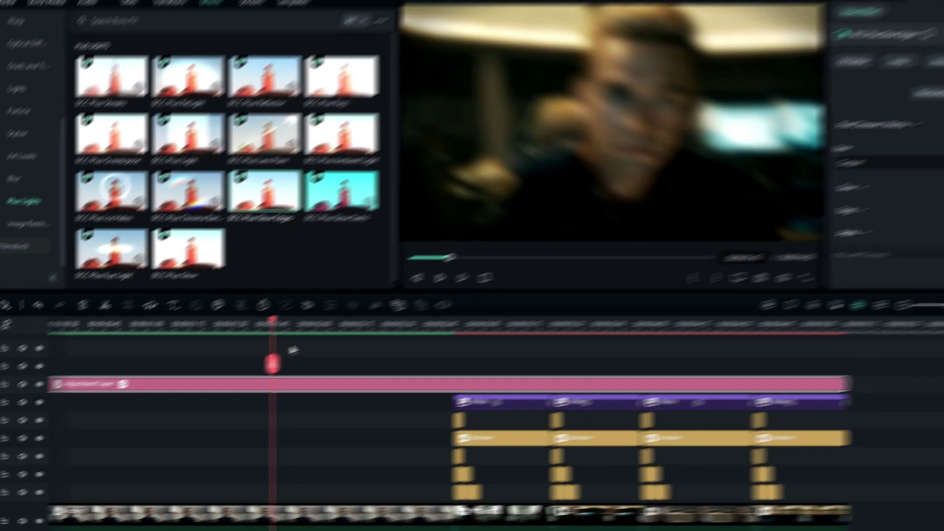
# Set Blur X to 50 with Blur Y ganged to it in the glow settings of BCC Plus Glow Edges.
pyautogui.click(372, 315)
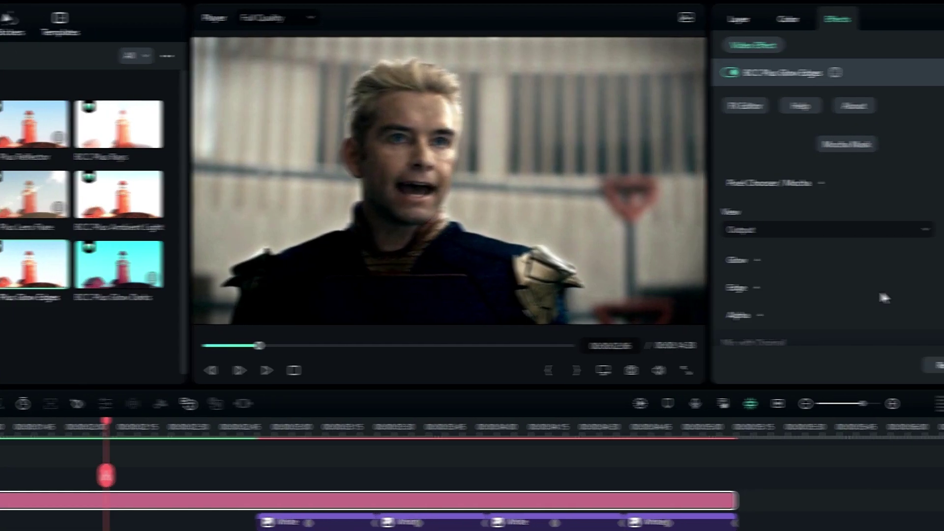
pyautogui.scroll(-3, 891, 290)
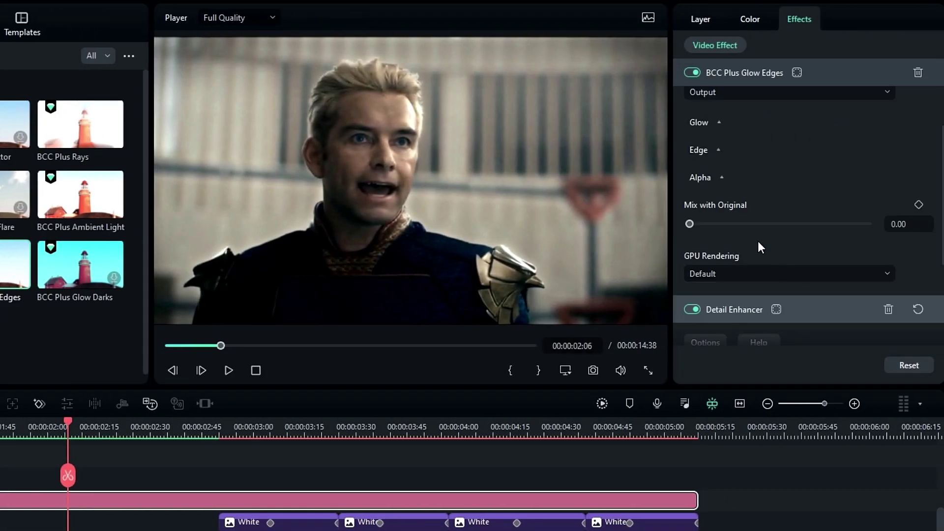
pyautogui.click(786, 123)
pyautogui.click(902, 252)
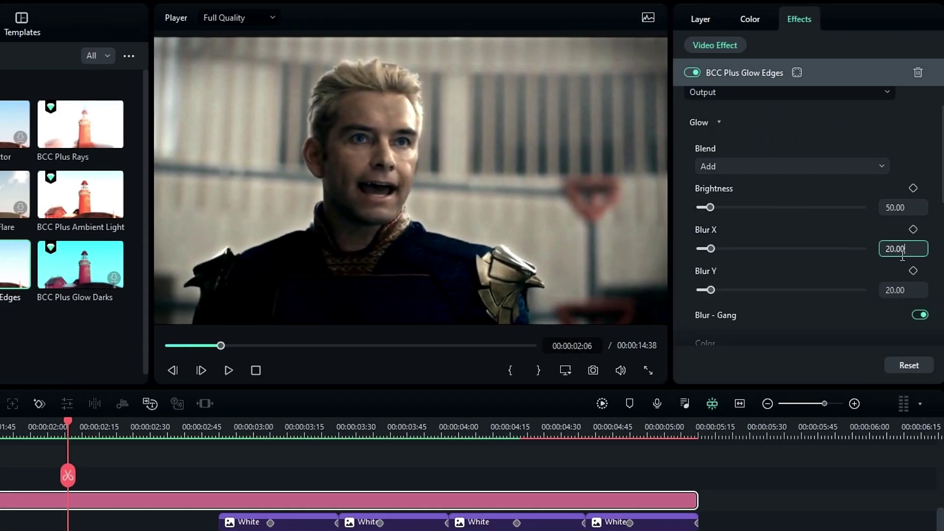
pyautogui.write('50')
pyautogui.press('Return')
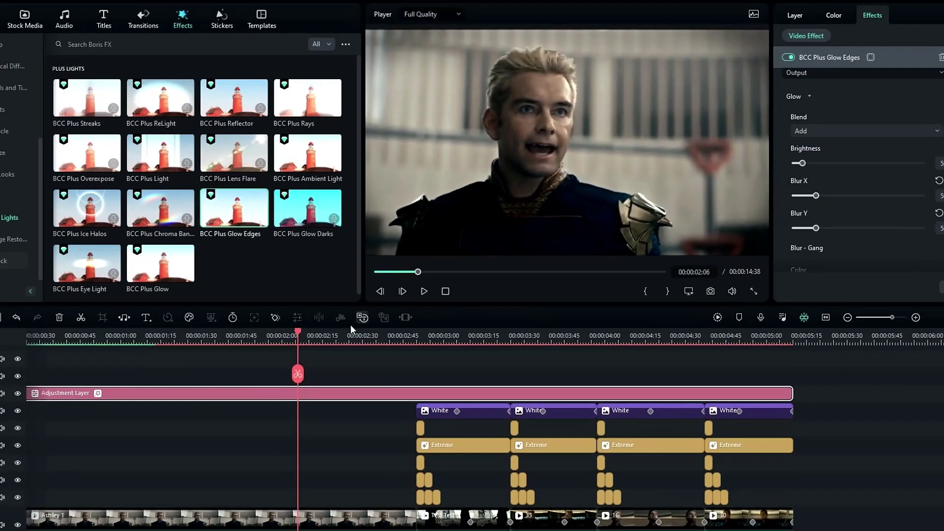
# Place the Audio-Driven Flash Black effect above the adjustment layer along the full edit and raise its opacity_min.
pyautogui.click(89, 428)
pyautogui.moveTo(315, 337); pyautogui.dragTo(259, 337)
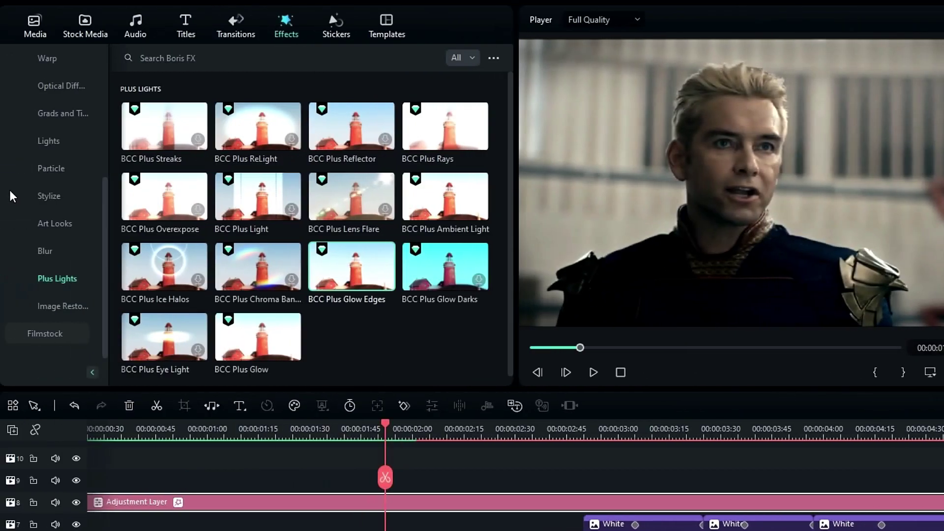
pyautogui.scroll(5, 49, 194)
pyautogui.click(43, 196)
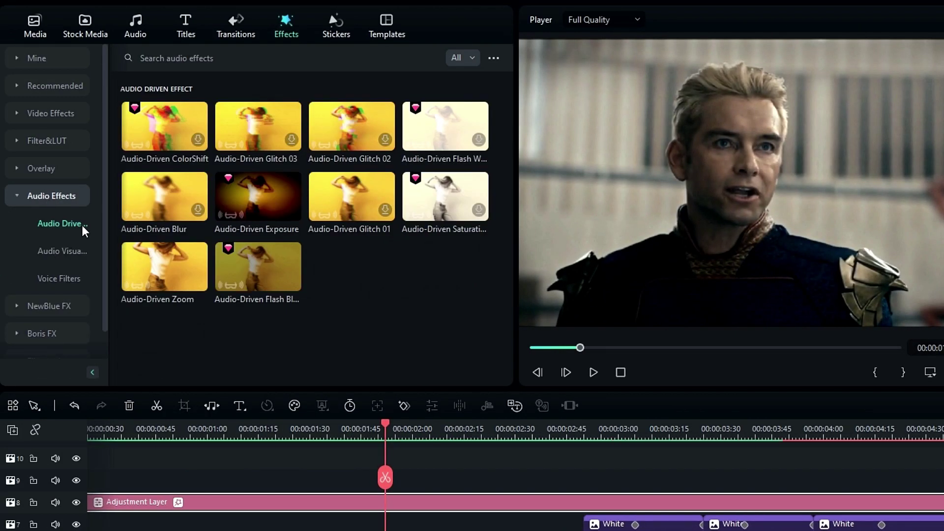
pyautogui.moveTo(264, 258); pyautogui.dragTo(257, 463)
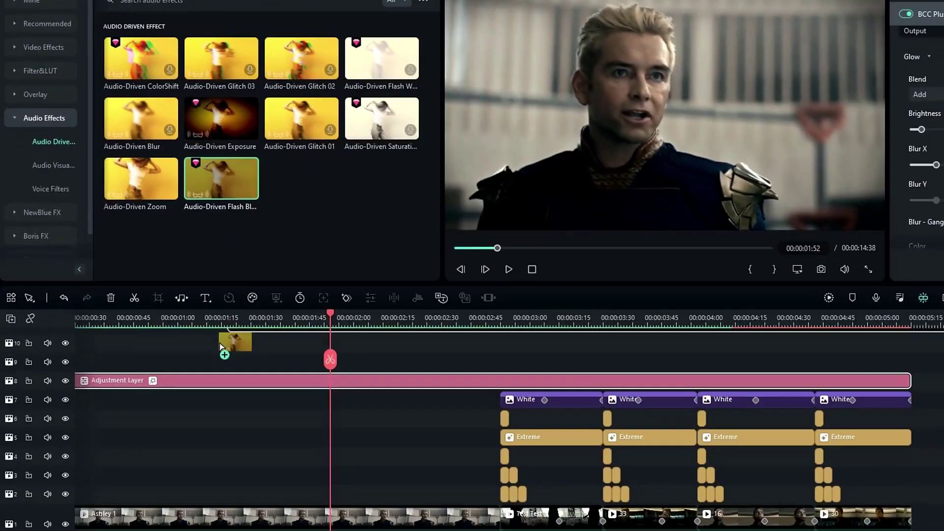
pyautogui.moveTo(220, 346); pyautogui.dragTo(221, 347)
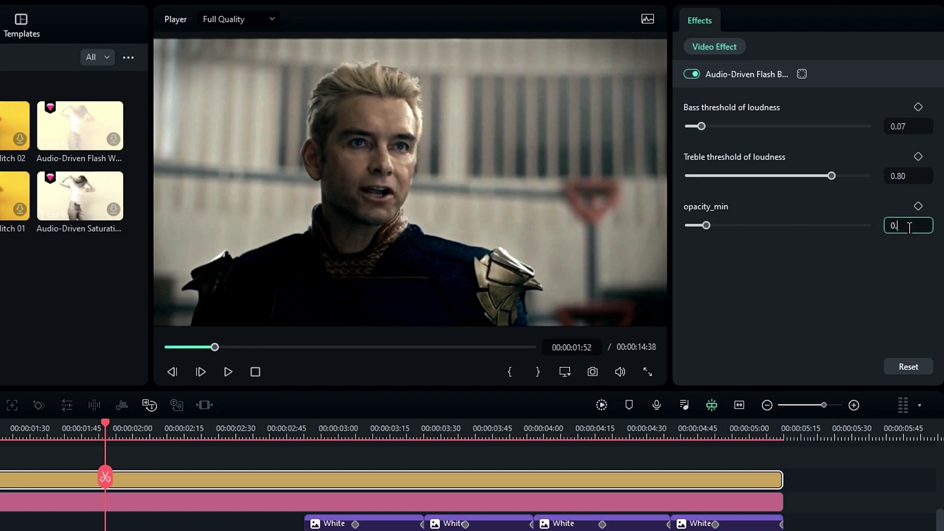
pyautogui.press('Return')
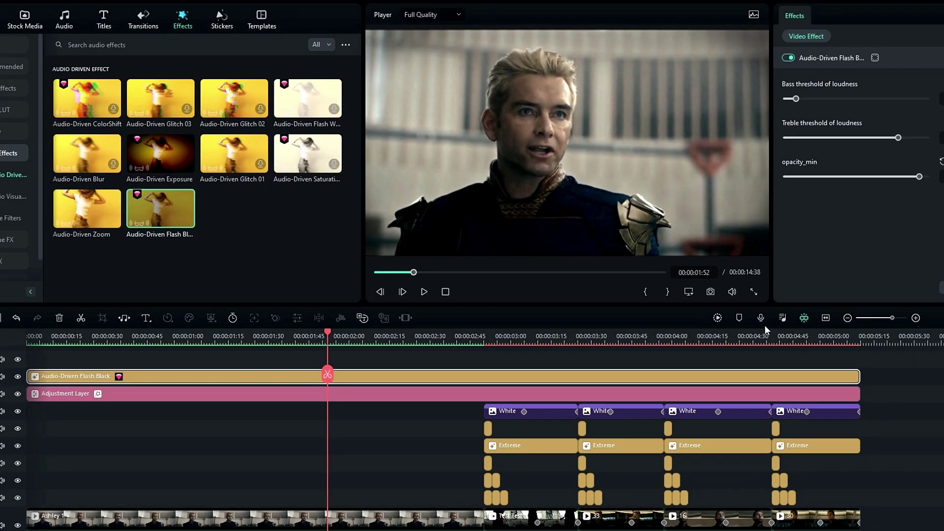
# Render the timeline preview and play back the edit to review the audio-driven black flashes.
pyautogui.click(718, 317)
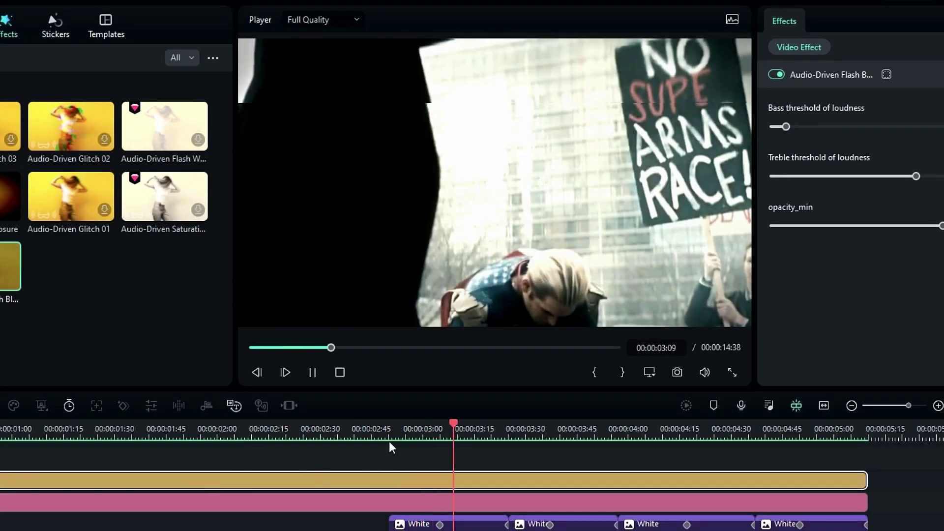
pyautogui.click(1, 428)
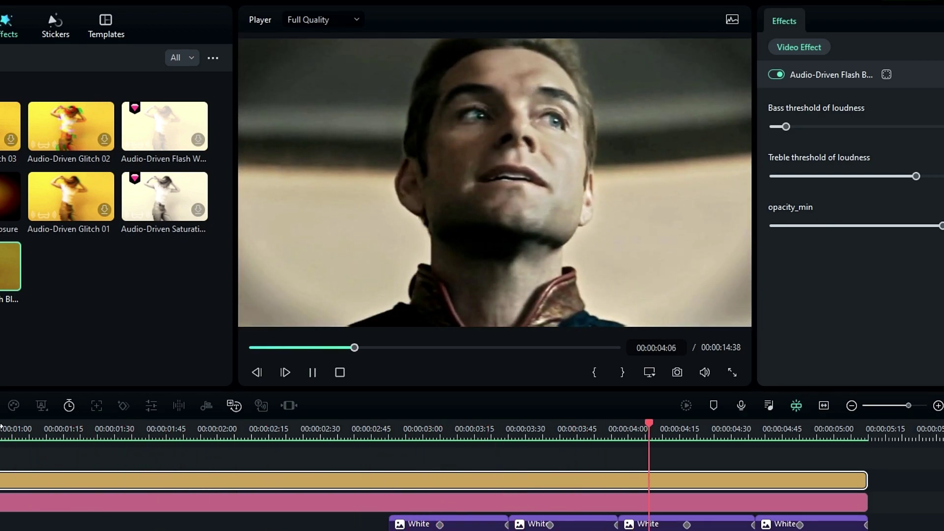
pyautogui.press('space')
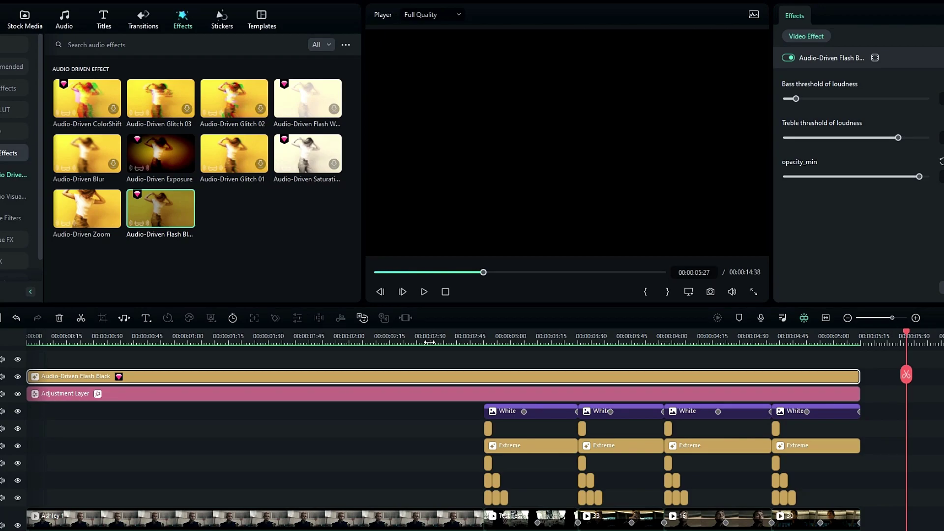
pyautogui.click(429, 342)
pyautogui.press('space')
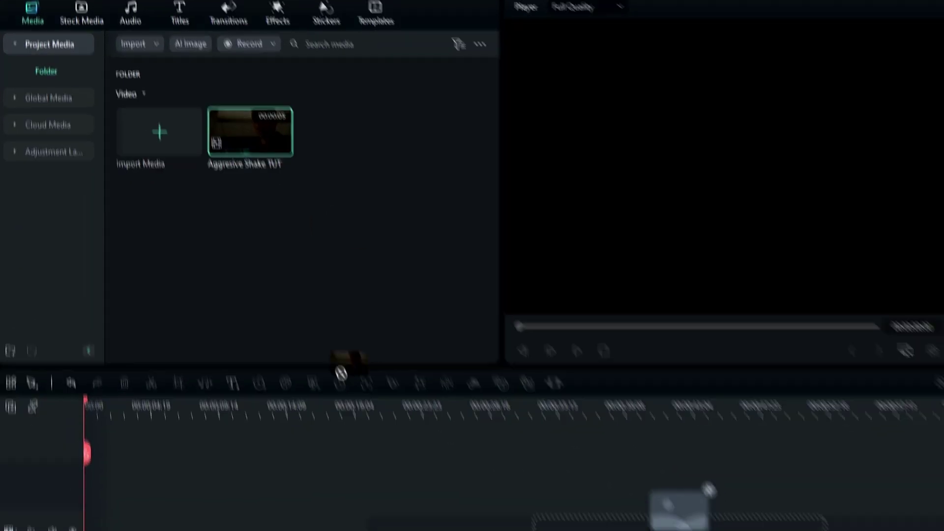
# Place the Aggresive Shake TUT clip at the start of the empty timeline and fit it to the timeline view.
pyautogui.moveTo(341, 373); pyautogui.dragTo(72, 421)
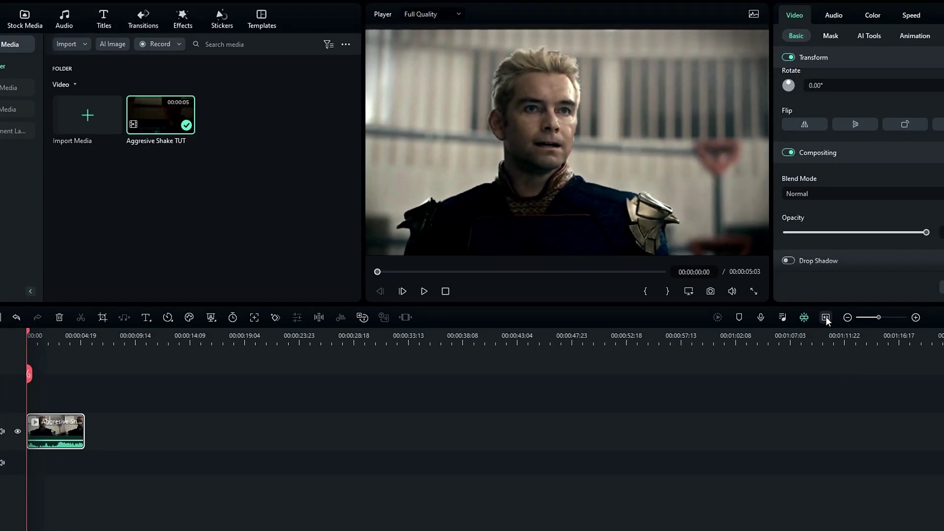
pyautogui.click(825, 317)
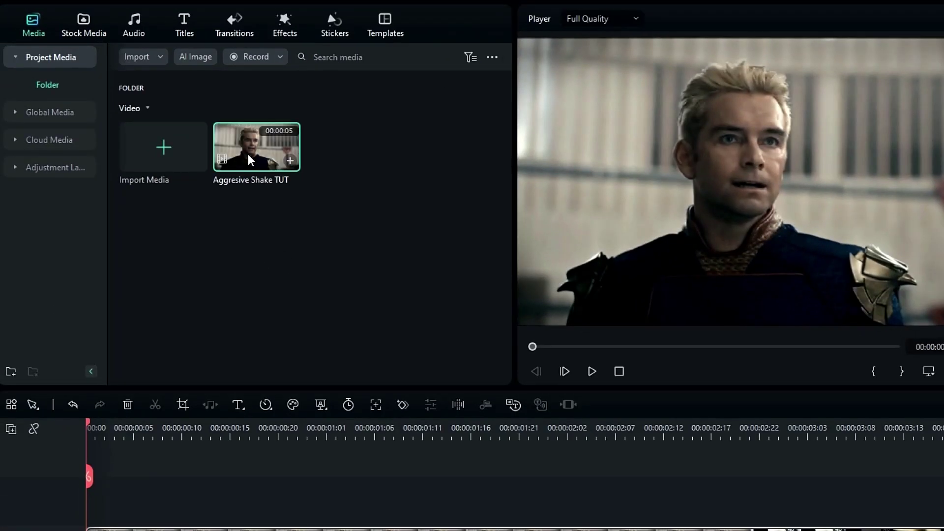
# Add the BCC Fast Lens Blur effect from the Boris FX Blur category above the clip and extend it to the clip's full length.
pyautogui.click(285, 24)
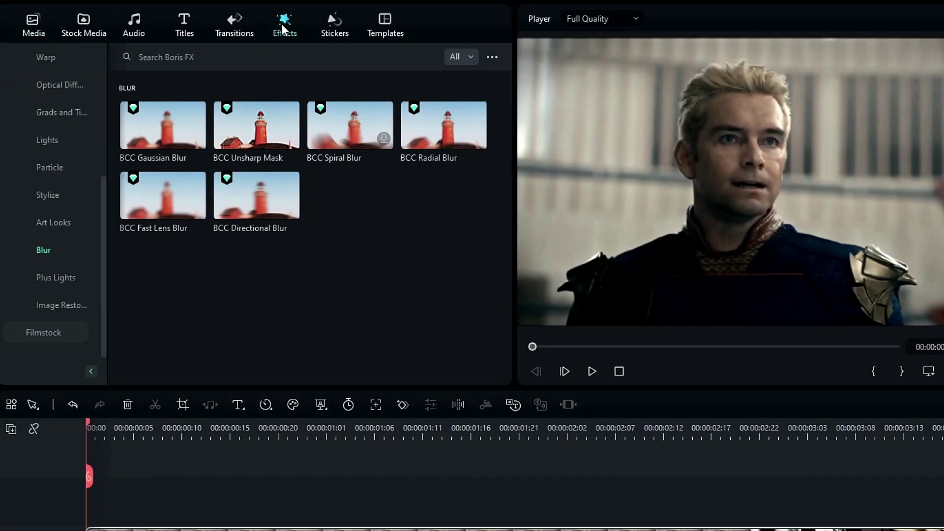
pyautogui.scroll(3, 46, 241)
pyautogui.scroll(-3, 45, 241)
pyautogui.moveTo(152, 194); pyautogui.dragTo(61, 509)
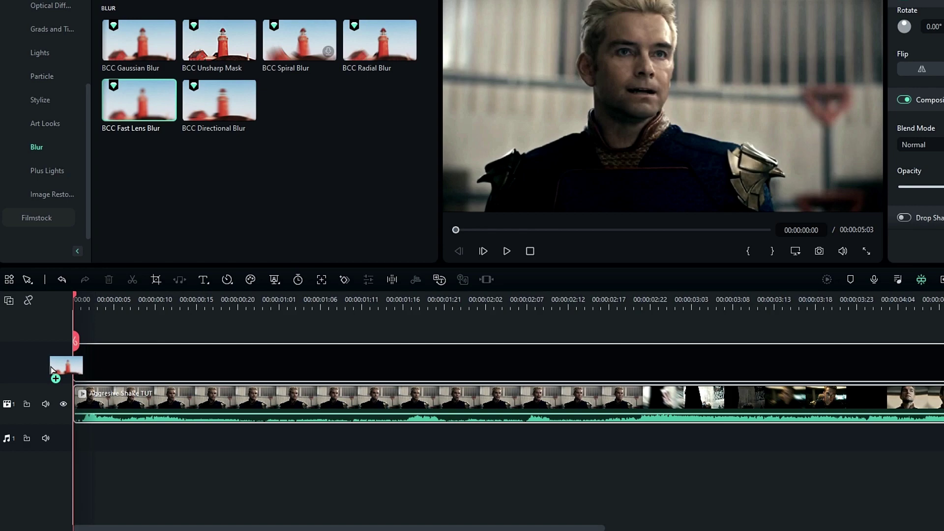
pyautogui.moveTo(51, 370); pyautogui.dragTo(79, 367)
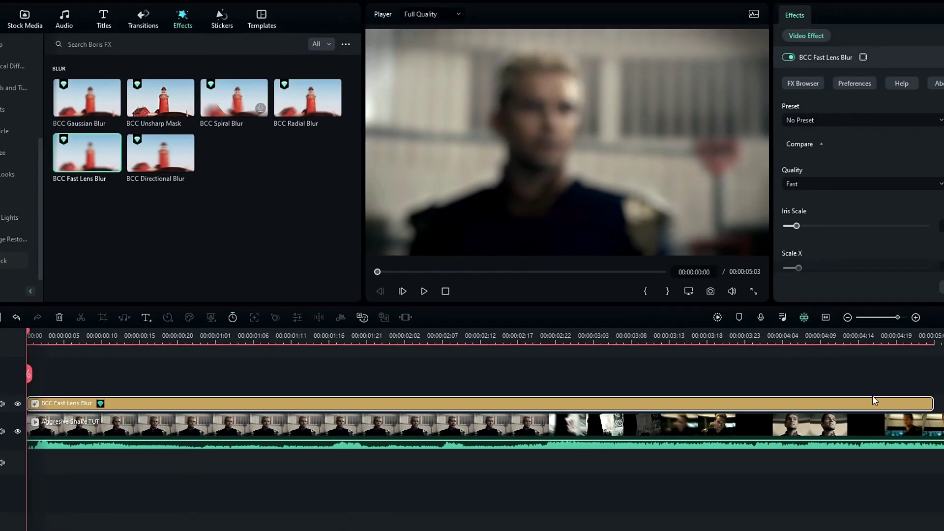
pyautogui.moveTo(933, 408); pyautogui.dragTo(943, 409)
# Set the BCC Fast Lens Blur's Scale X and Scale Y to 1000 and its Iris Scale to 0.1.
pyautogui.click(381, 335)
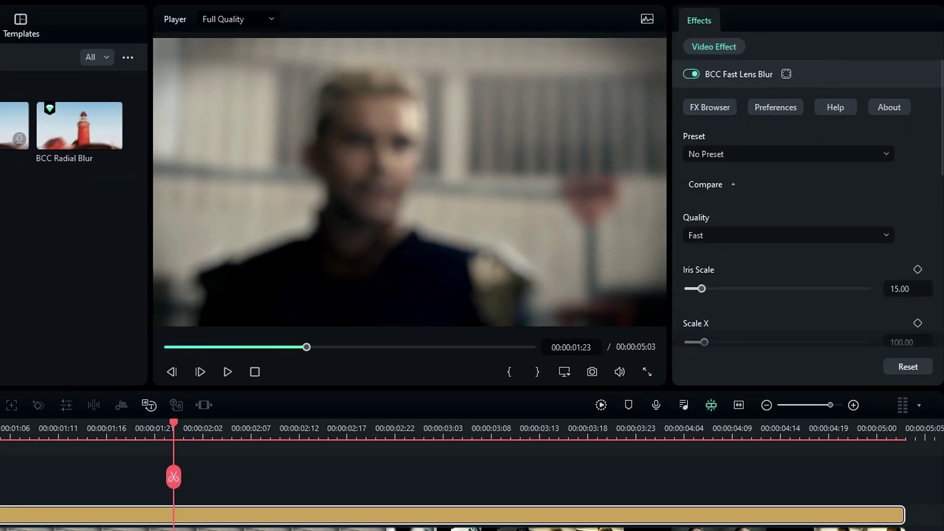
pyautogui.scroll(-3, 881, 232)
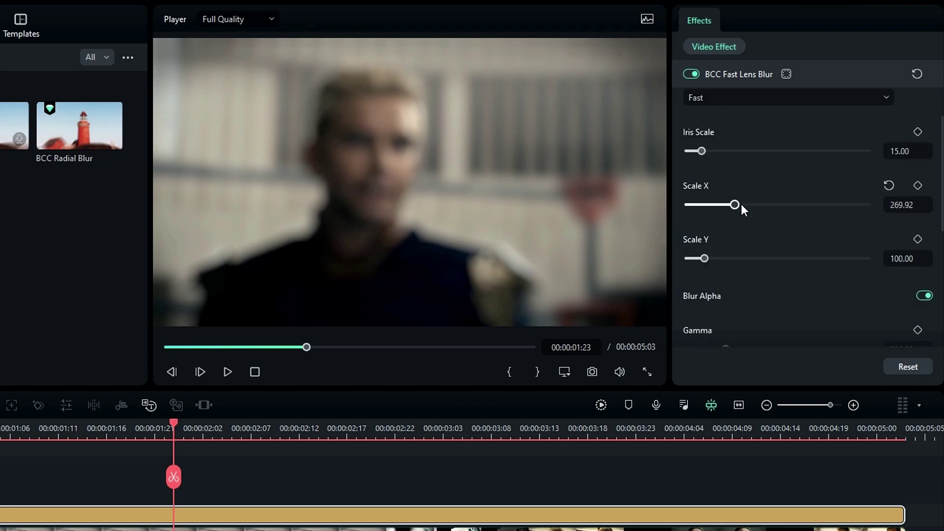
pyautogui.moveTo(738, 205); pyautogui.dragTo(870, 205)
pyautogui.moveTo(707, 258); pyautogui.dragTo(869, 259)
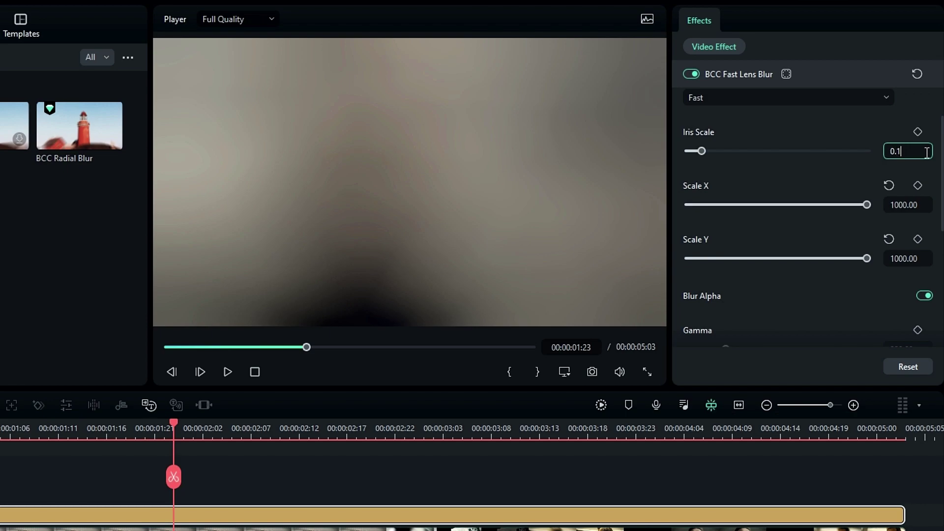
pyautogui.press('Return')
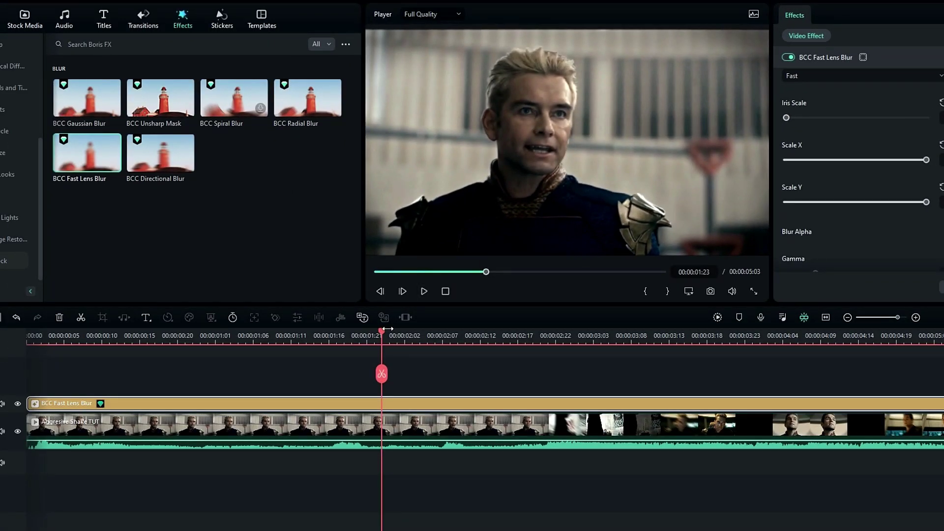
# Render the timeline preview with the lens blur applied, with the playhead near the clip's start.
pyautogui.moveTo(381, 336); pyautogui.dragTo(78, 336)
pyautogui.press('Return')
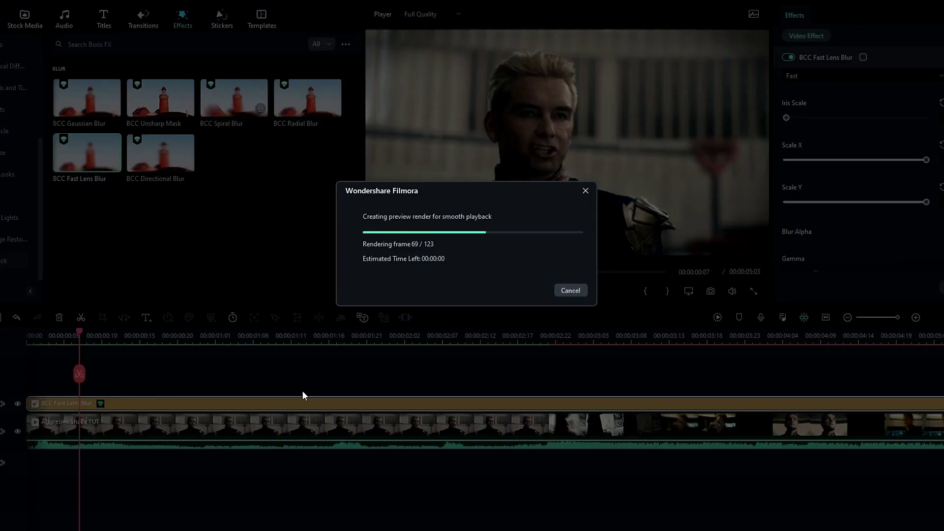